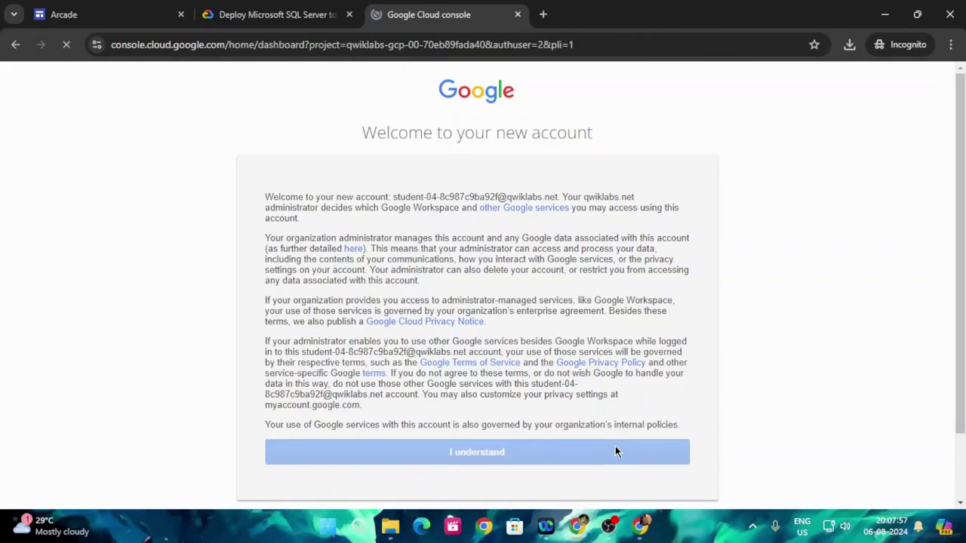
Step: Read the lab's Task 1 instructions for deploying SQL Server and copy the new instance's name from step 4
left_click(276, 11)
scroll(419, 340, "down", 10)
scroll(498, 347, "down", 15)
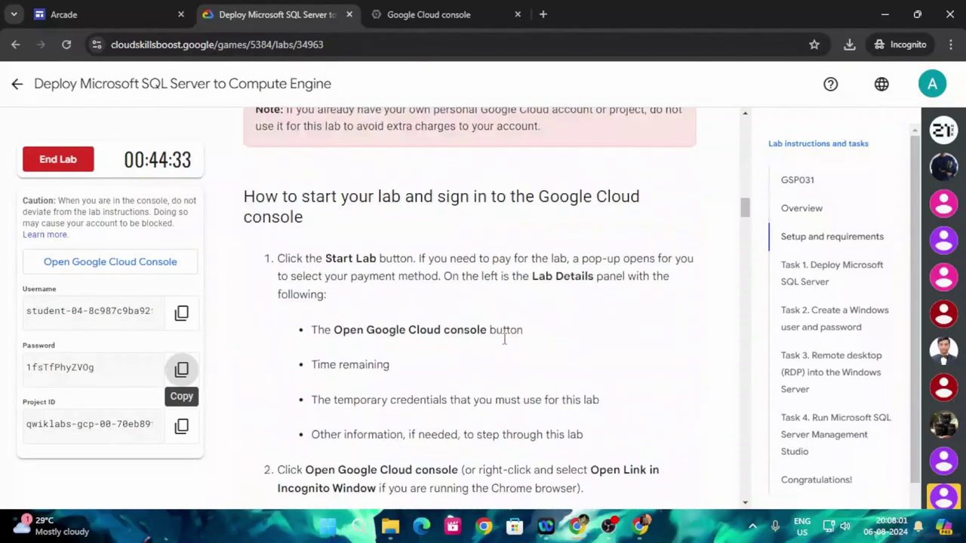
scroll(506, 343, "down", 5)
scroll(506, 343, "up", 3)
scroll(506, 343, "down", 3)
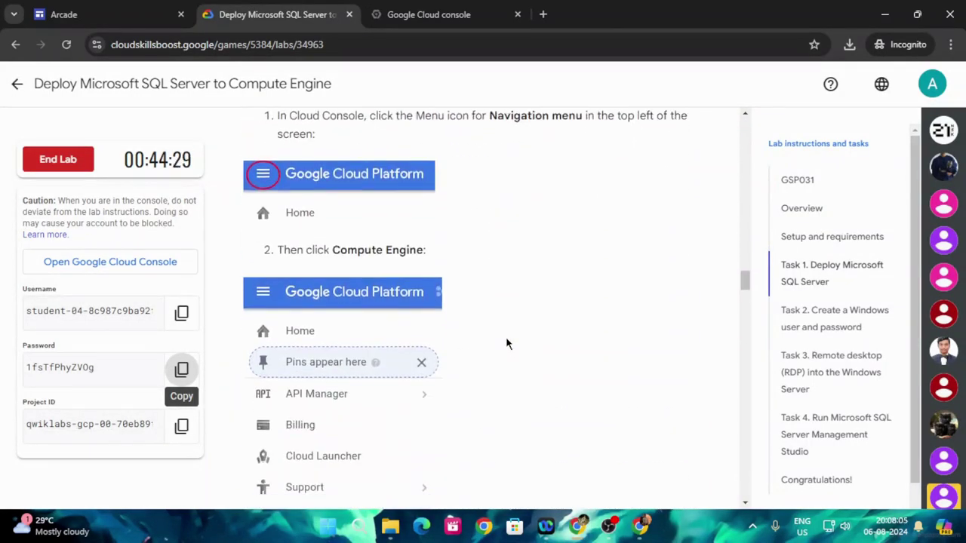
scroll(506, 336, "down", 5)
scroll(506, 336, "down", 3)
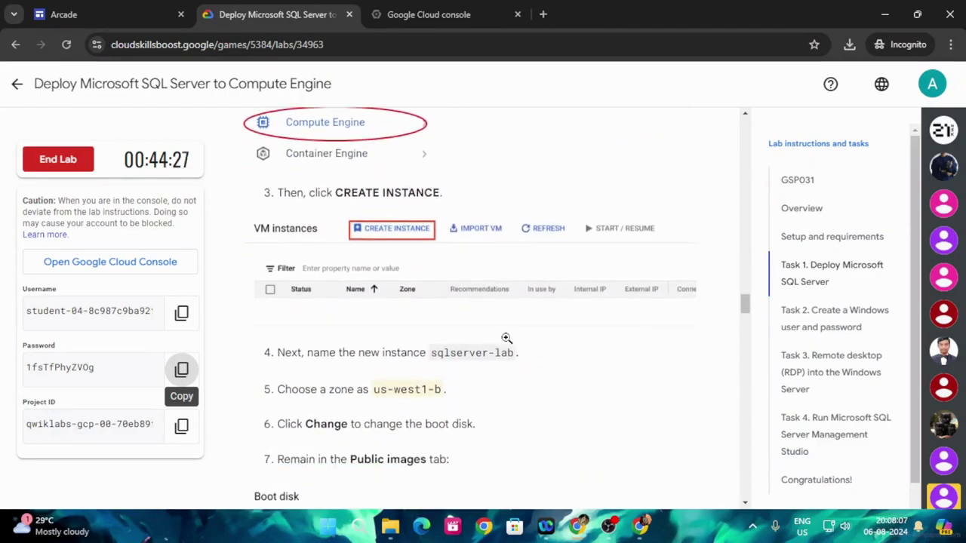
left_click_drag(432, 285, 495, 289)
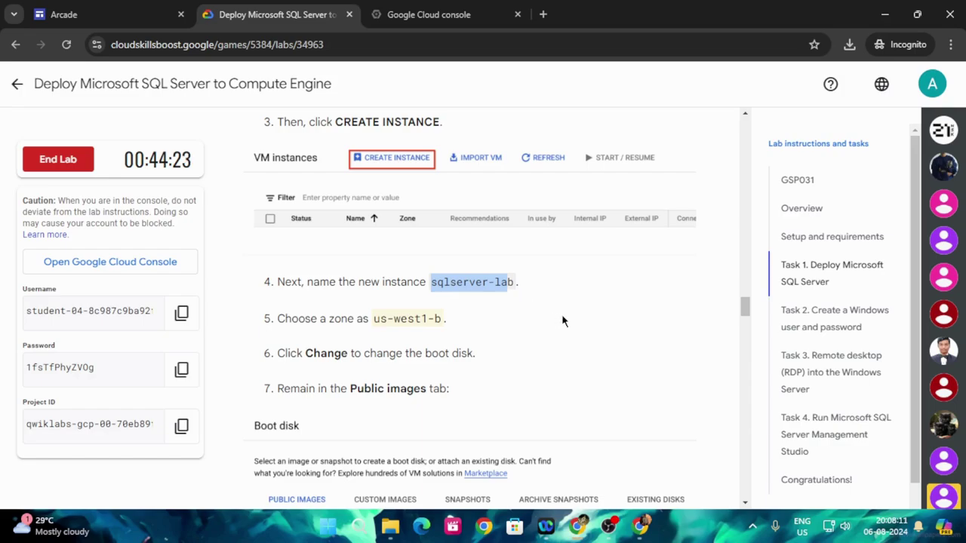
scroll(604, 323, "up", 5)
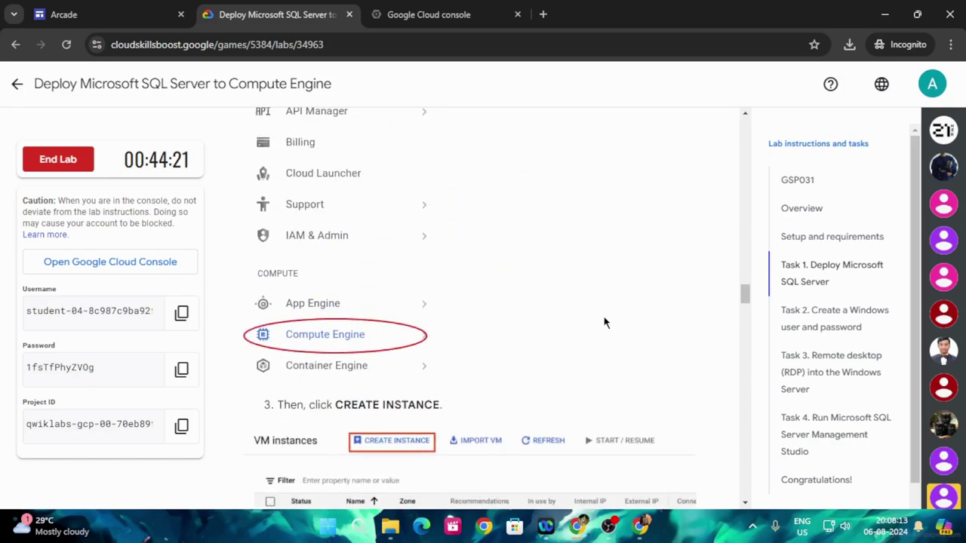
scroll(528, 227, "down", 1)
Step: Return to the Google Cloud console and accept the terms in the welcome dialog
left_click(407, 13)
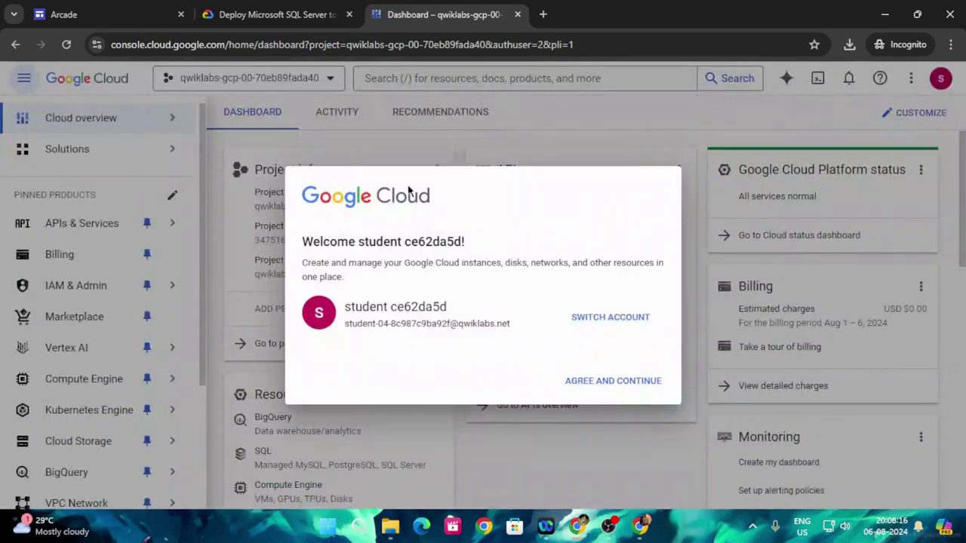
left_click(307, 376)
left_click(608, 464)
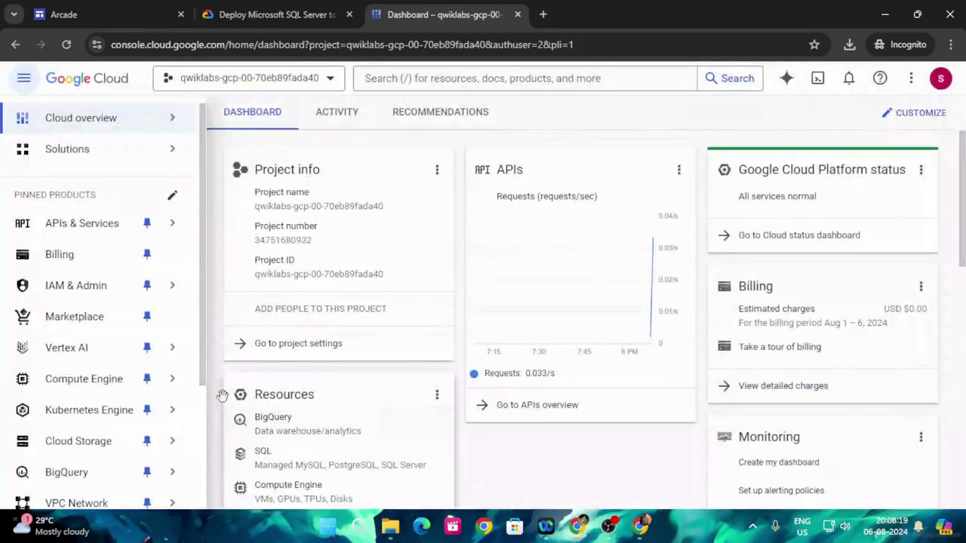
Step: Start creating a VM instance in Compute Engine and close the Learn tutorial
mouse_move(175, 386)
left_click(247, 107)
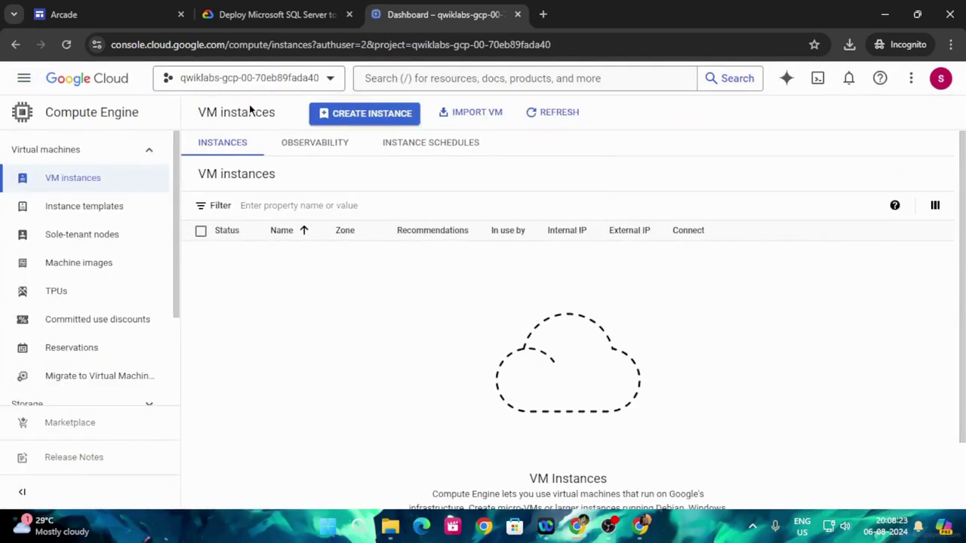
left_click(377, 115)
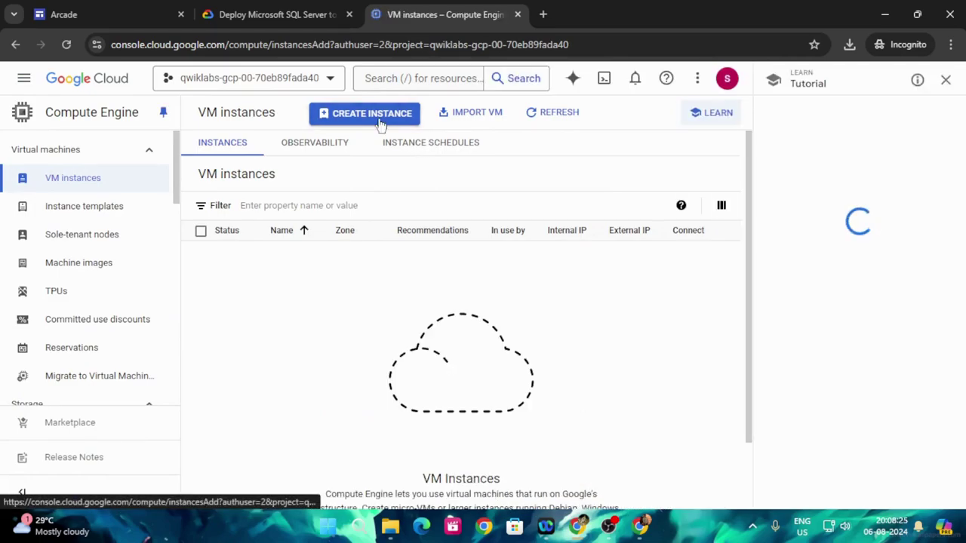
left_click(945, 81)
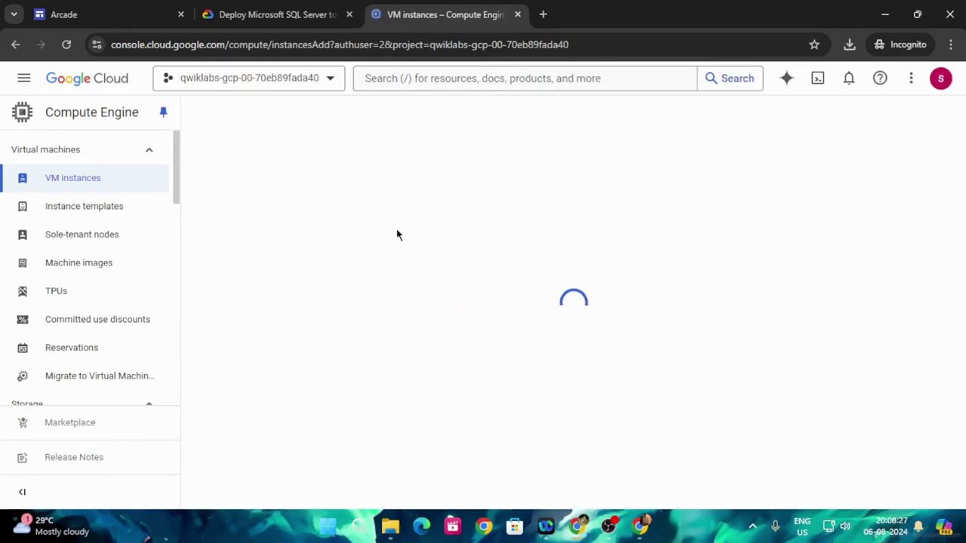
Step: Name the new VM instance sqlserver-lab, checking the name against the lab instructions
left_click_drag(381, 166, 218, 188)
type("sqlserver-la")
left_click(236, 6)
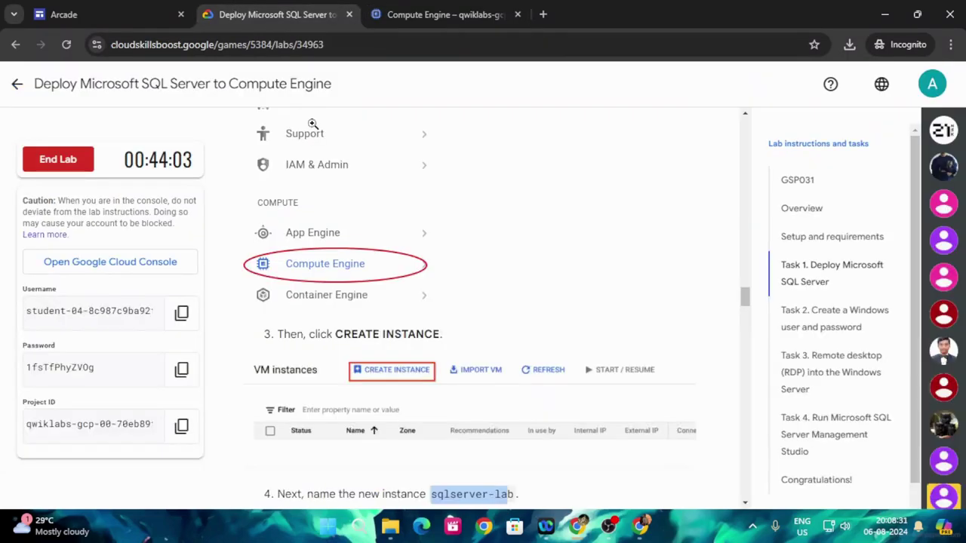
scroll(459, 373, "down", 3)
left_click(445, 14)
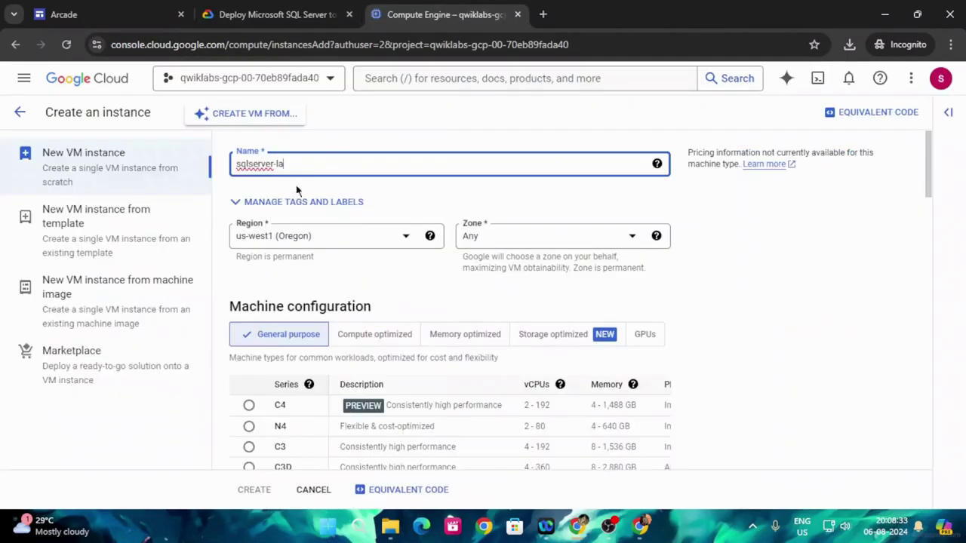
Step: Check the required zone in the lab instructions and set the instance's zone to us-west1-b
left_click(295, 14)
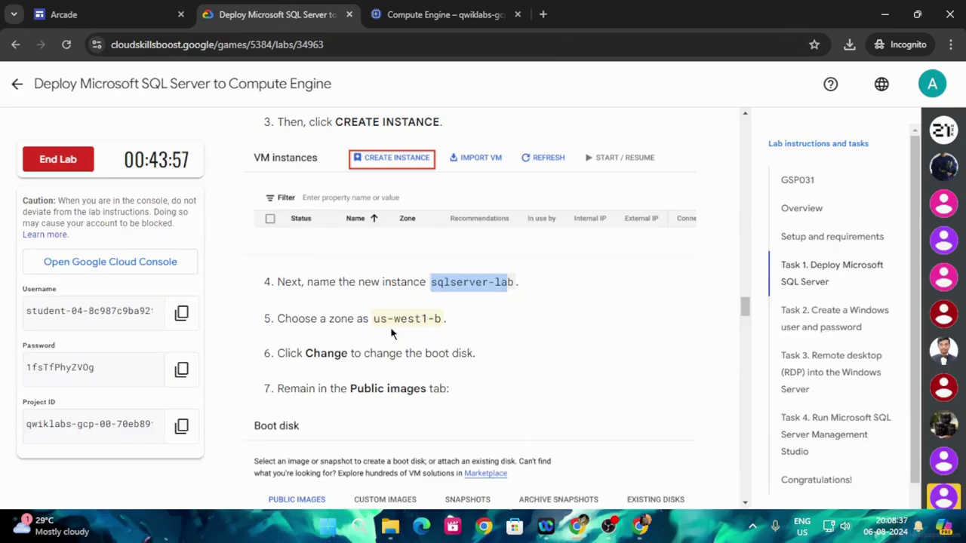
left_click(425, 18)
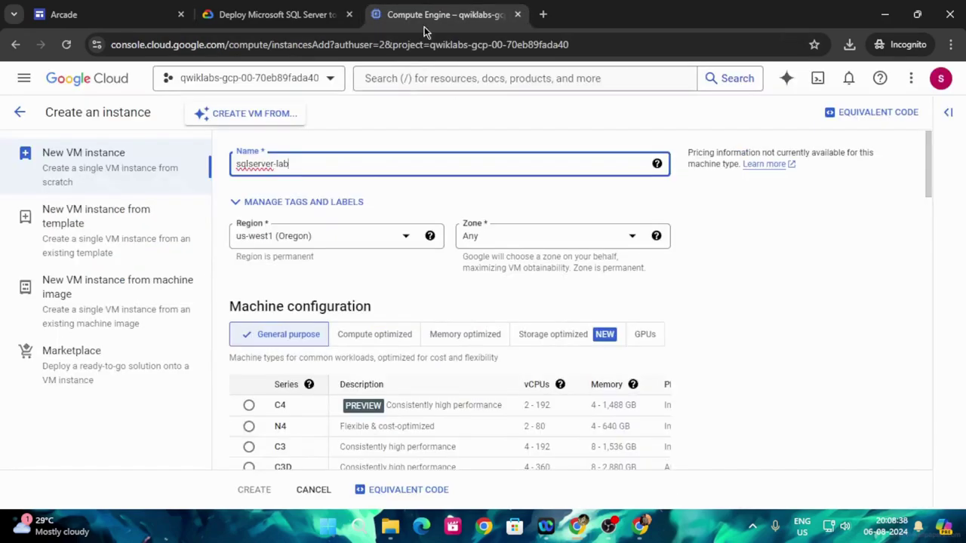
left_click(523, 242)
left_click(524, 289)
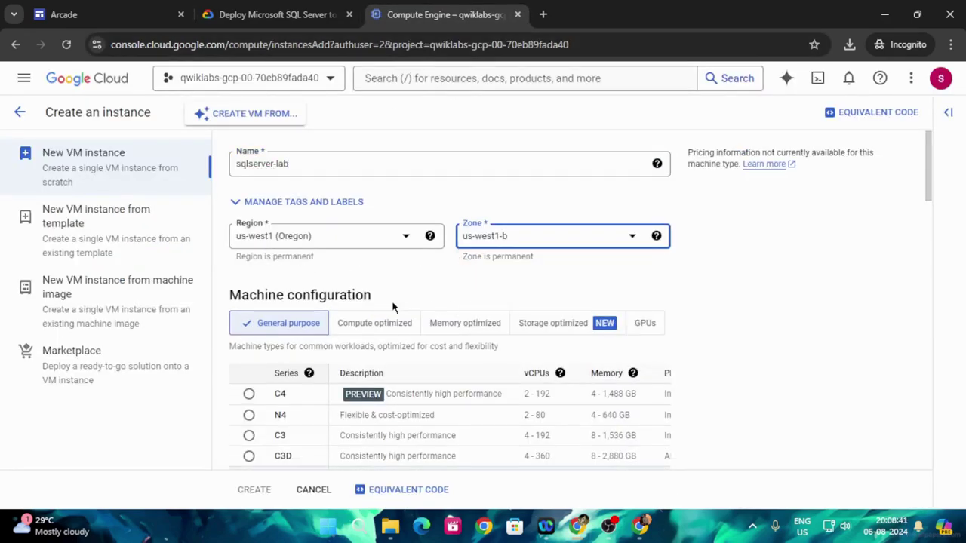
Step: Check the lab's boot disk instructions and open the new instance's boot disk settings for changing
left_click(226, 13)
scroll(612, 389, "down", 3)
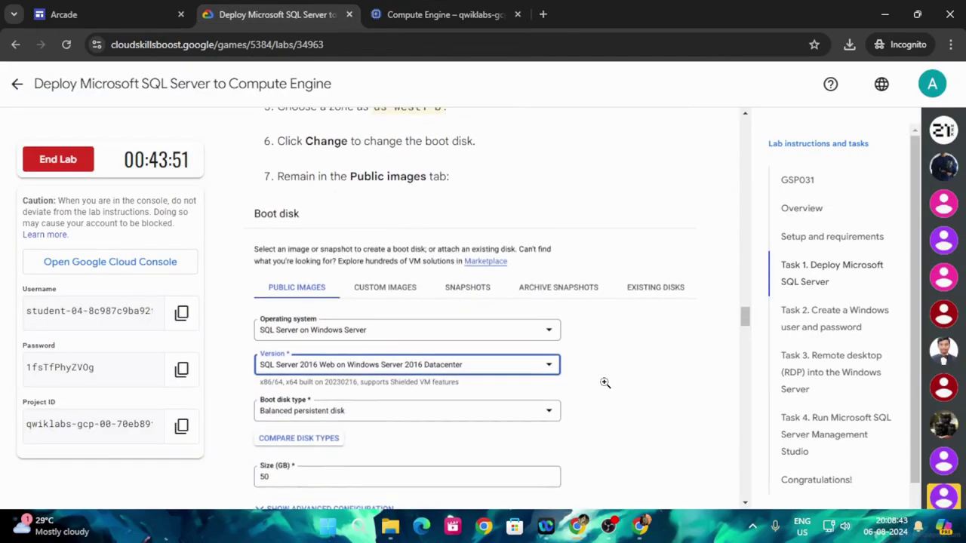
left_click(448, 6)
scroll(406, 414, "down", 6)
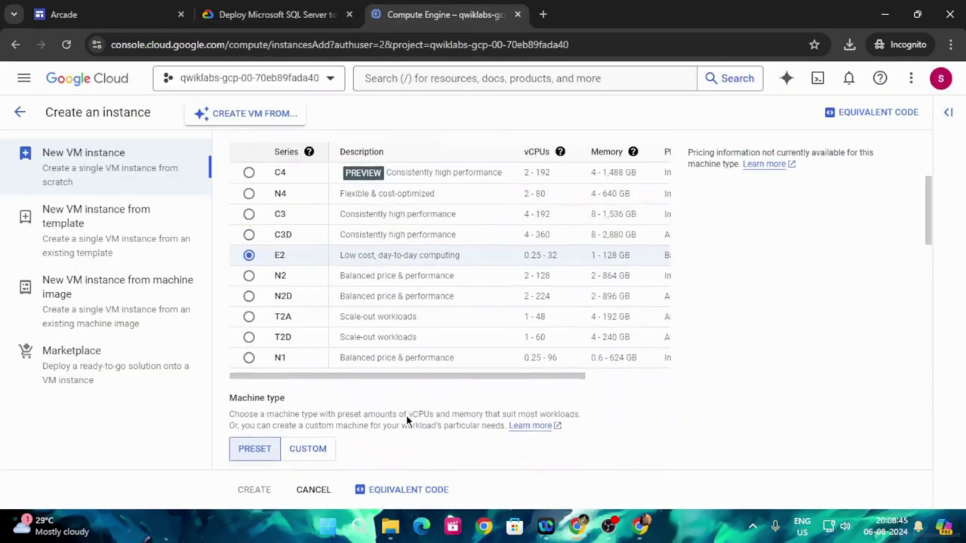
scroll(406, 422, "down", 4)
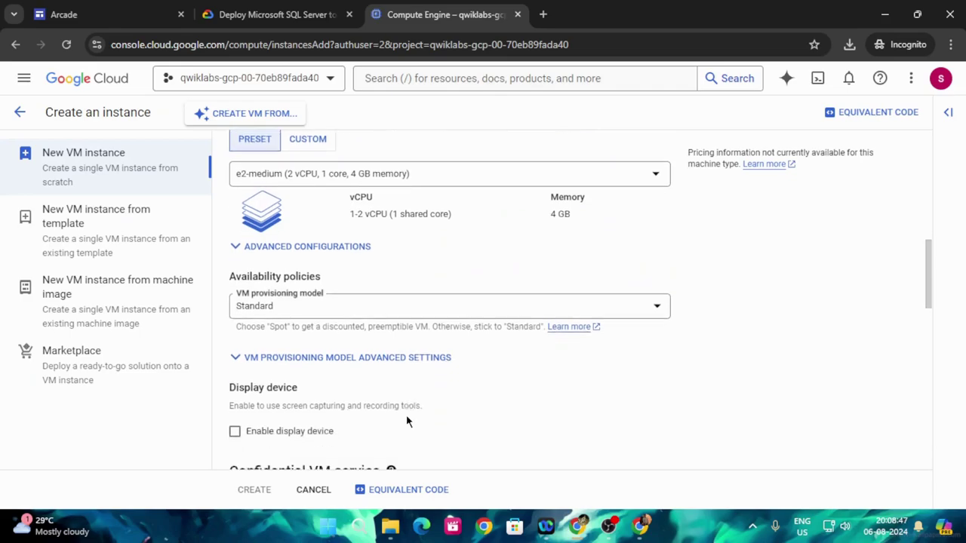
scroll(276, 384, "down", 2)
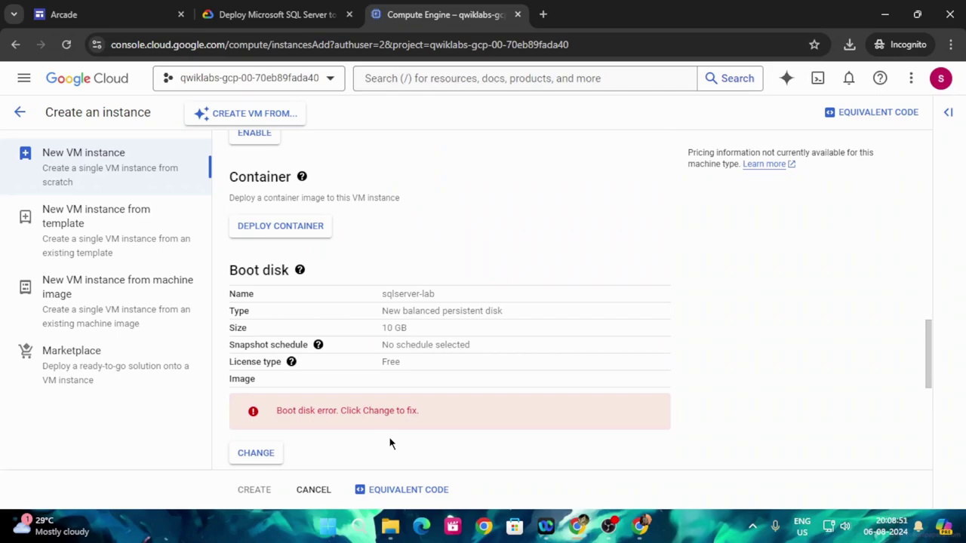
left_click(263, 455)
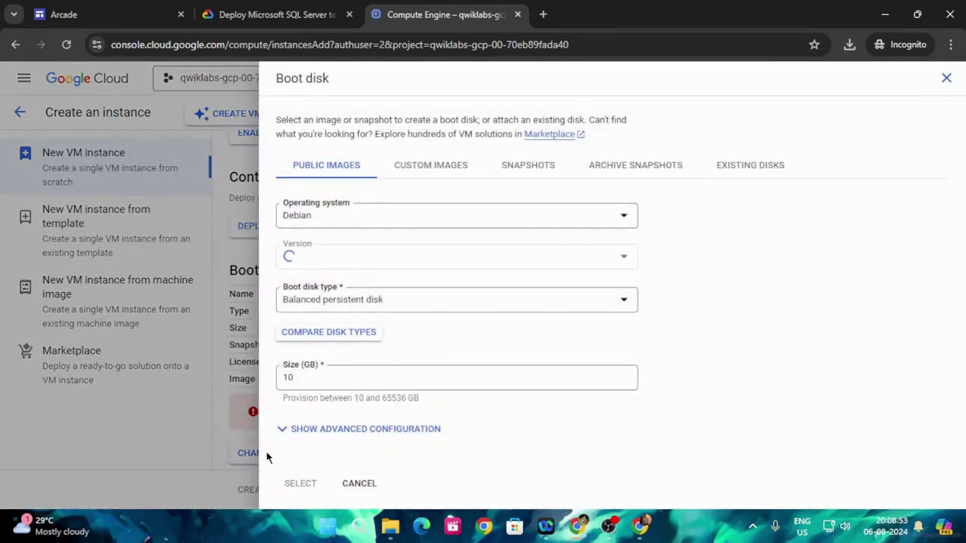
Step: Set the boot disk's operating system to SQL Server on Windows Server, as shown in the lab instructions
left_click(362, 223)
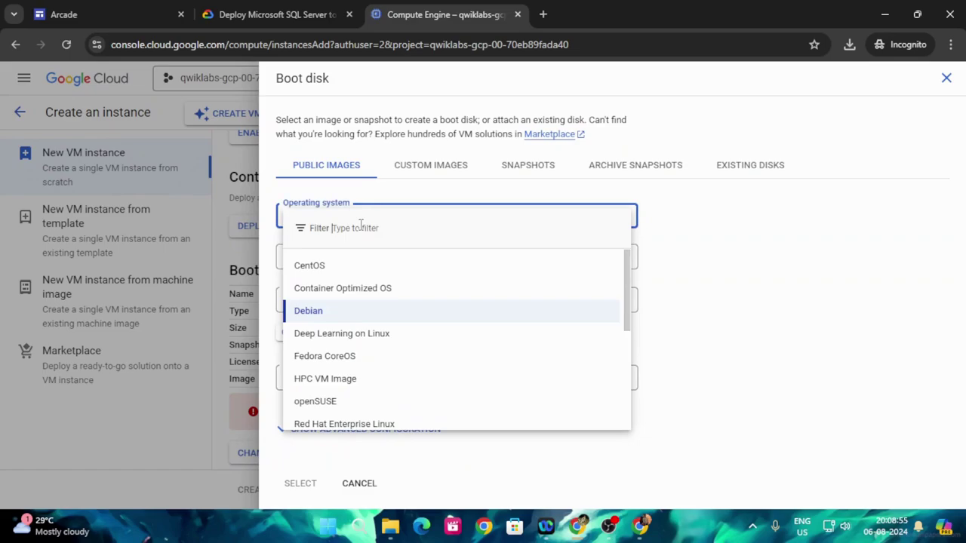
left_click(316, 8)
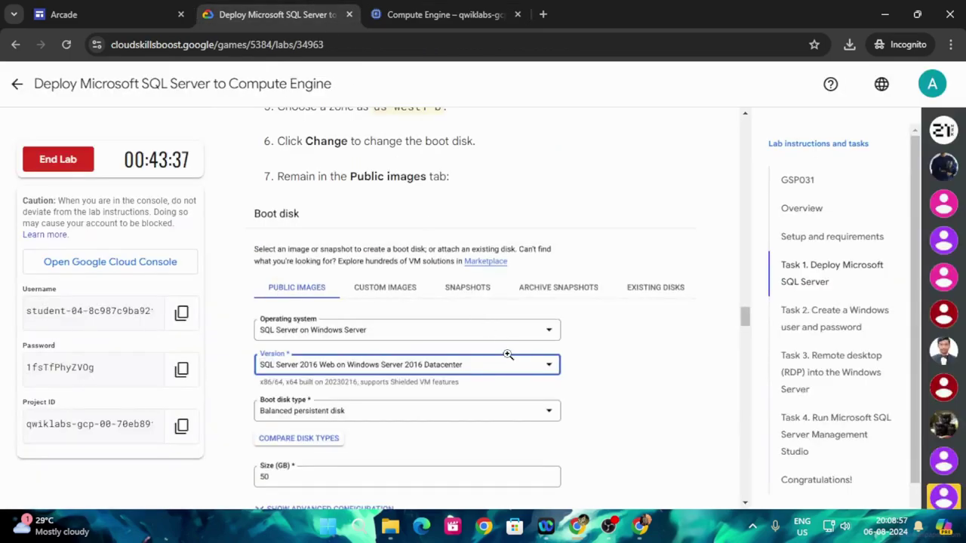
left_click(433, 15)
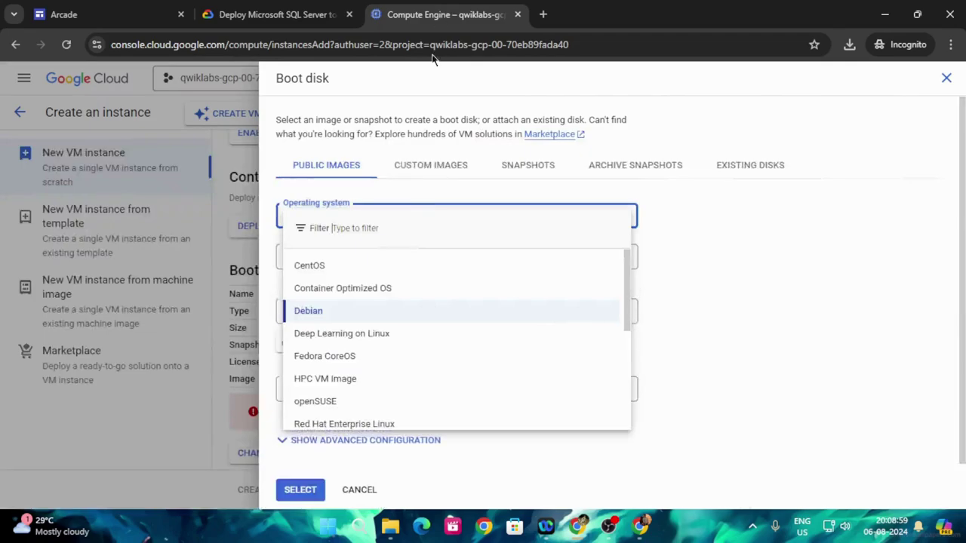
scroll(424, 362, "down", 1)
scroll(425, 366, "down", 2)
scroll(422, 362, "up", 1)
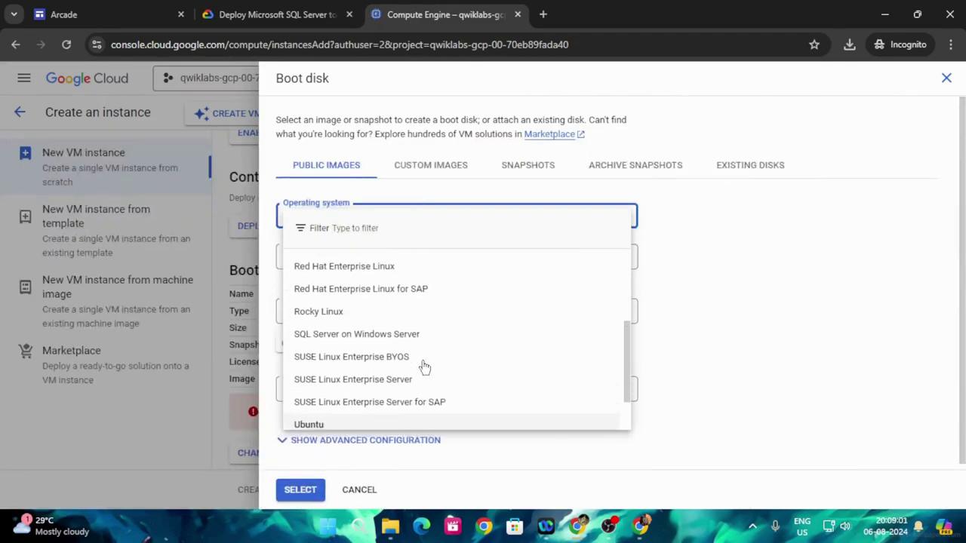
left_click(421, 358)
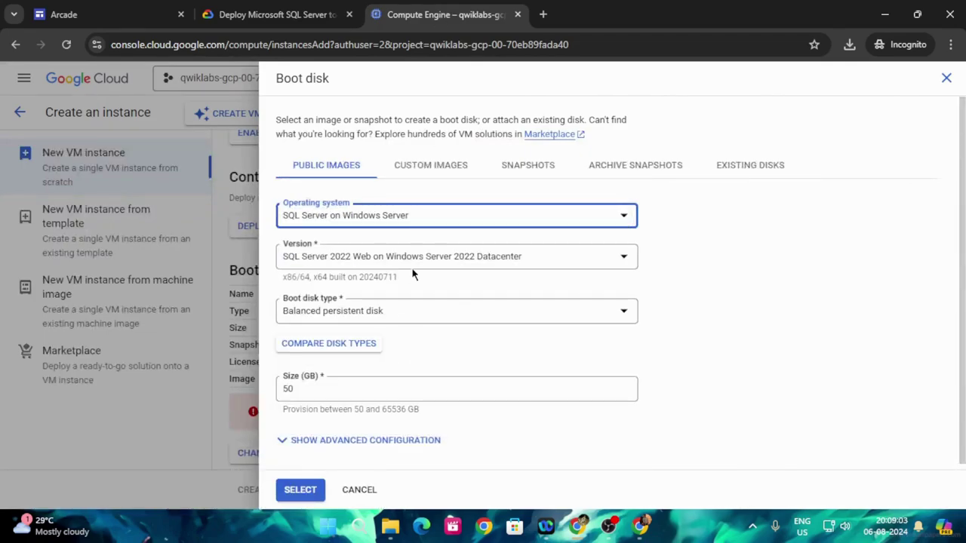
Step: Try to find the version SQL Server 2016 Web on Windows Server 2016 Datacenter for the boot disk, and cancel the boot disk change
left_click(372, 256)
scroll(430, 387, "down", 2)
scroll(432, 389, "down", 4)
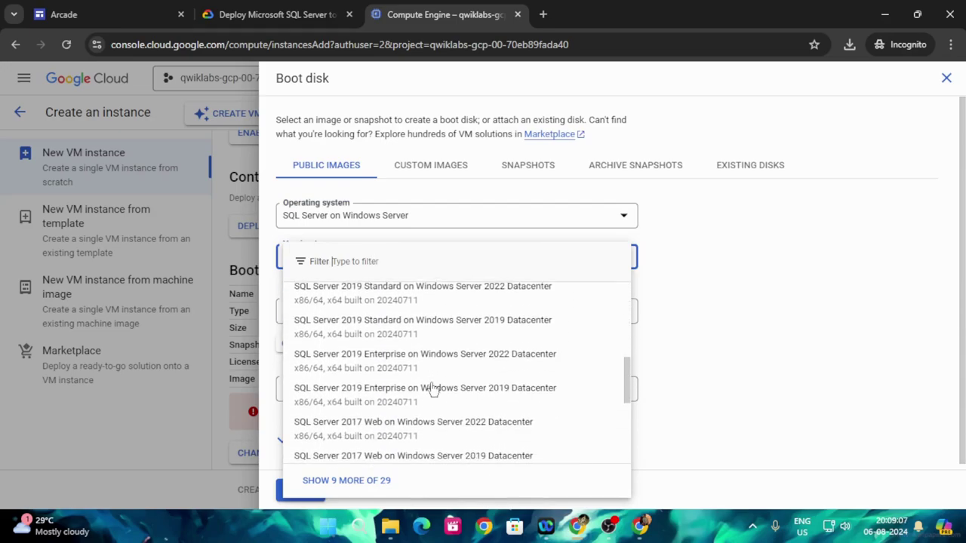
scroll(432, 388, "down", 2)
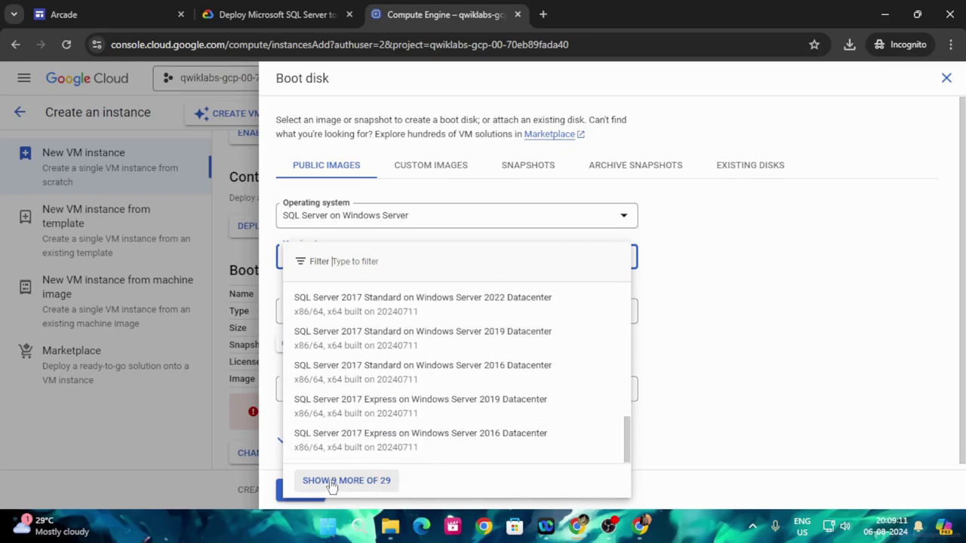
left_click(299, 14)
scroll(446, 309, "down", 5)
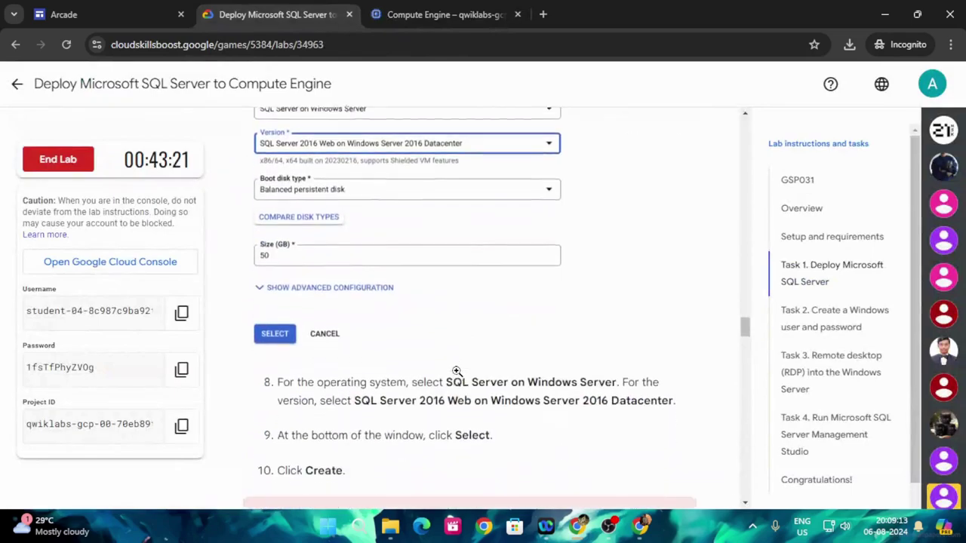
left_click_drag(355, 197, 667, 197)
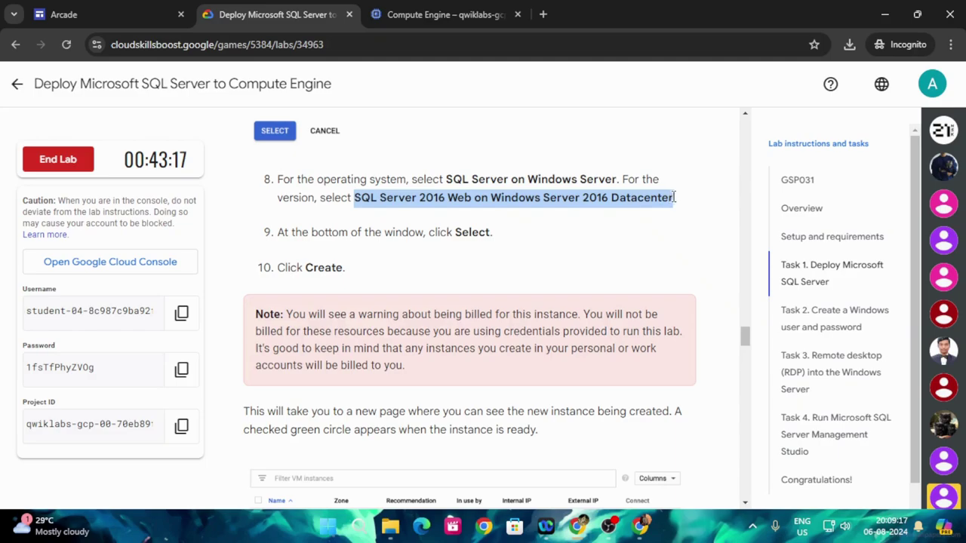
left_click(373, 14)
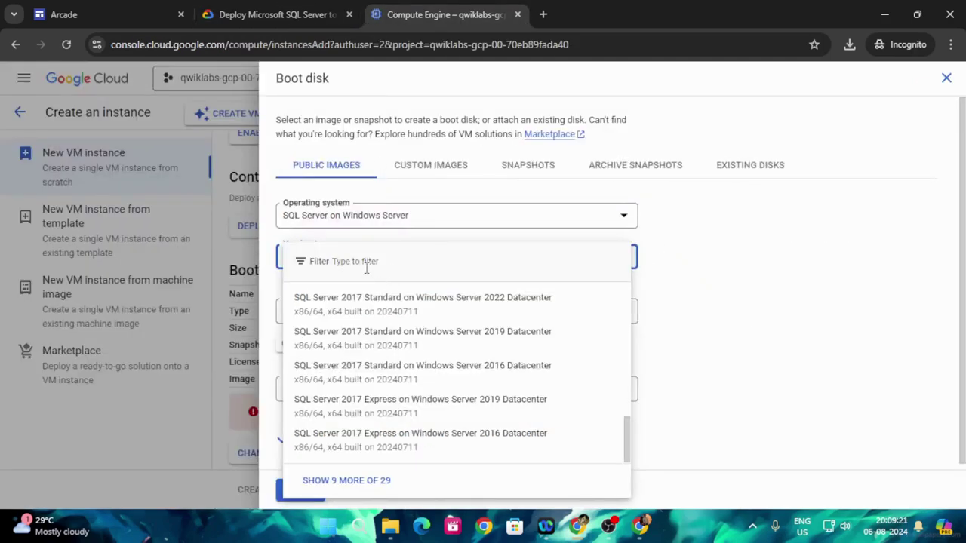
type("SQL Server 2016 Web on Windows Server 2016 Datacenter")
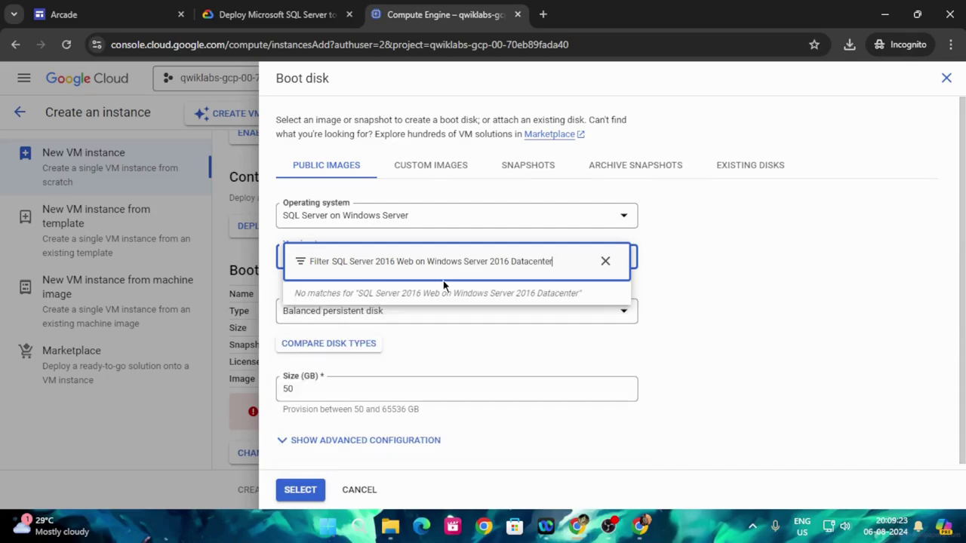
left_click(792, 321)
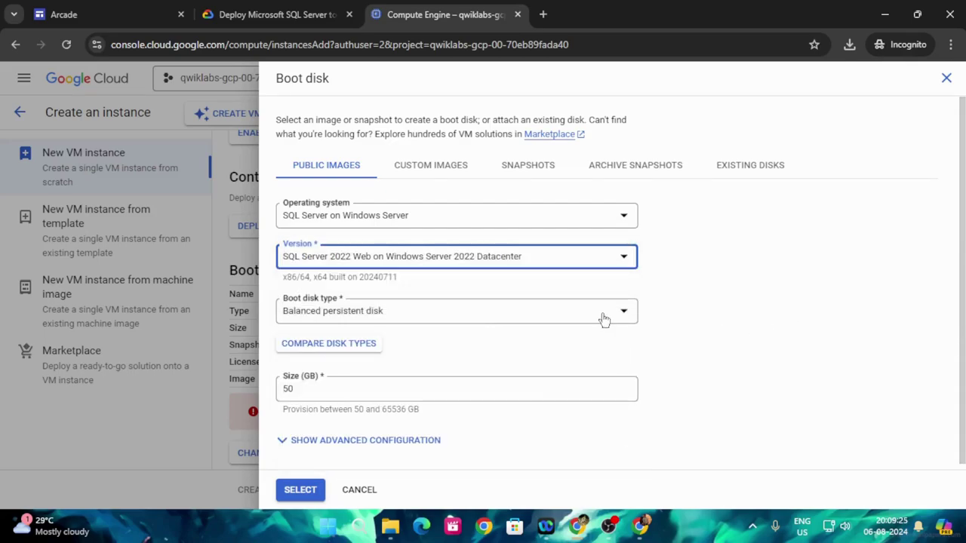
left_click(354, 489)
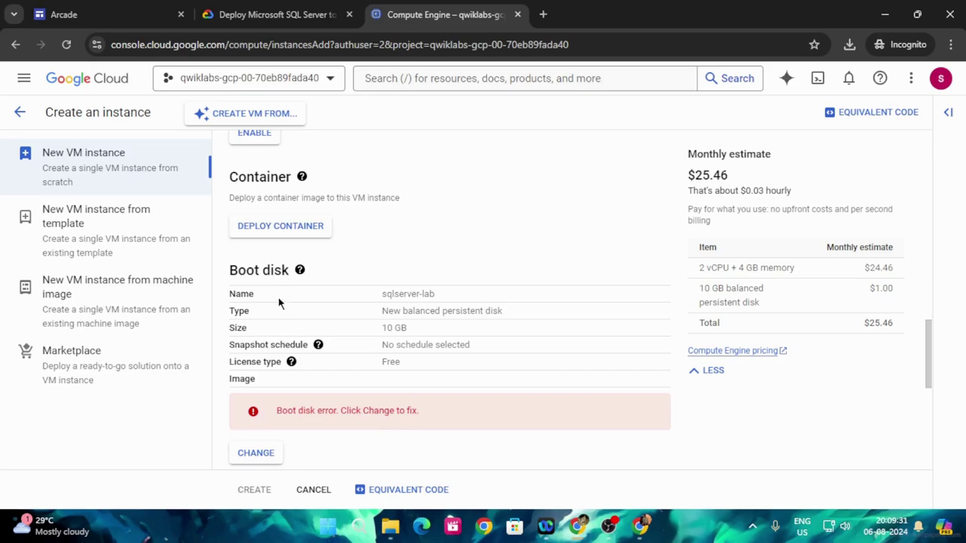
Step: Open the boot disk settings for changing again and choose SQL Server on Windows Server as the operating system
scroll(280, 302, "up", 8)
scroll(268, 356, "up", 4)
scroll(267, 356, "down", 14)
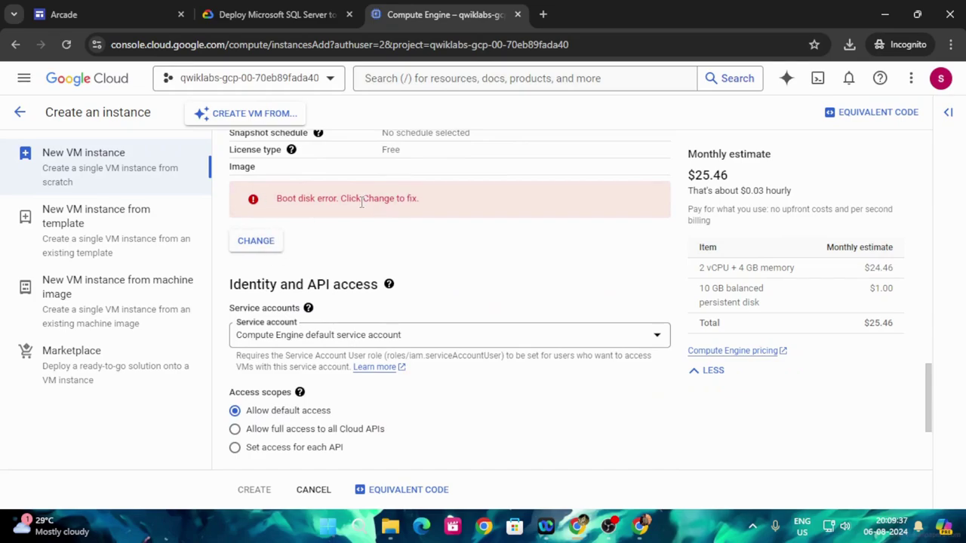
left_click(265, 249)
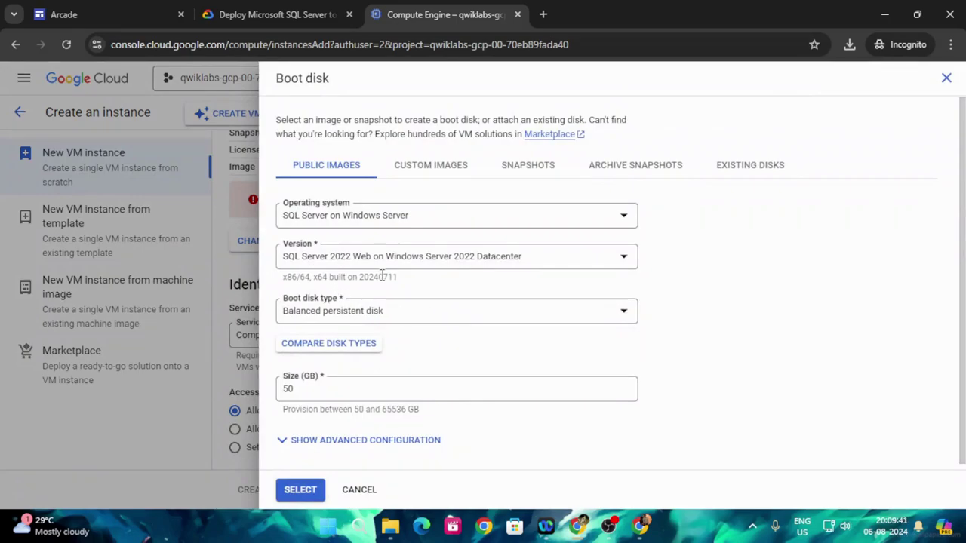
left_click(370, 215)
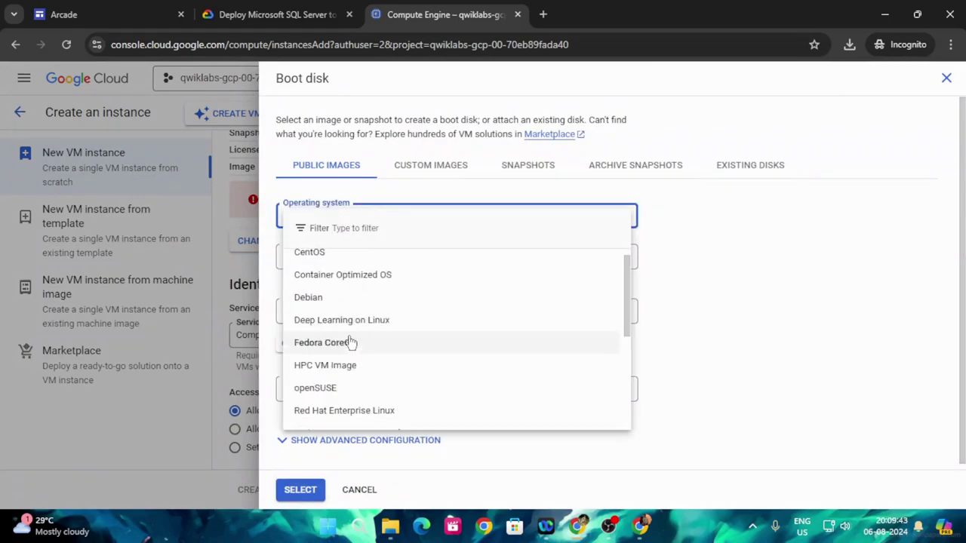
scroll(347, 339, "down", 3)
left_click(392, 280)
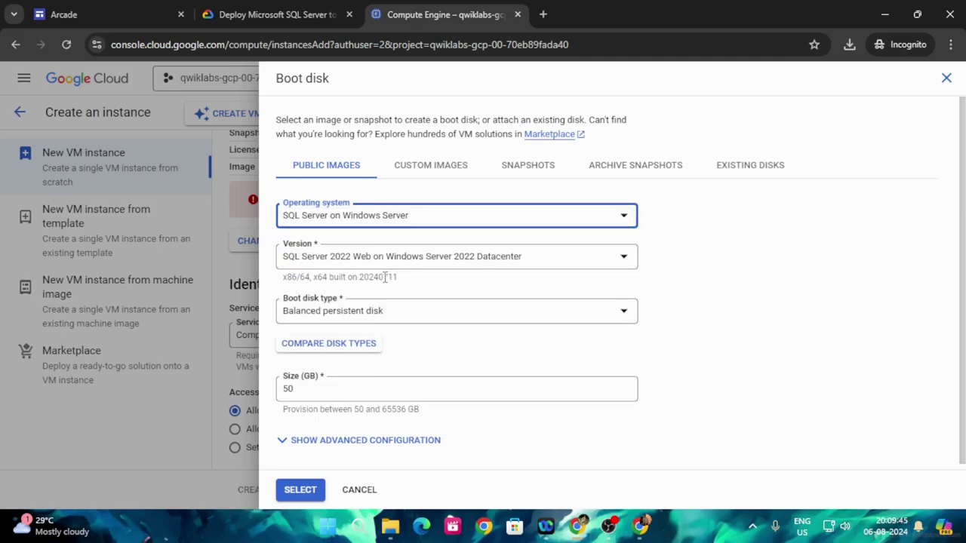
Step: Try filtering the boot disk versions for "SQL Server 2016 Web on Windows Server 2016 Datacenter" and clear the filter
left_click(354, 260)
left_click(346, 480)
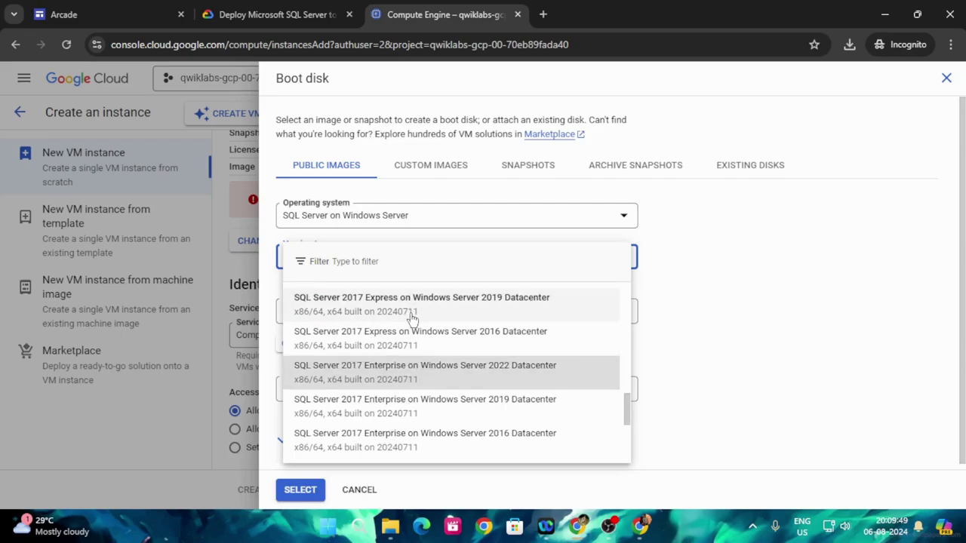
scroll(410, 315, "down", 2)
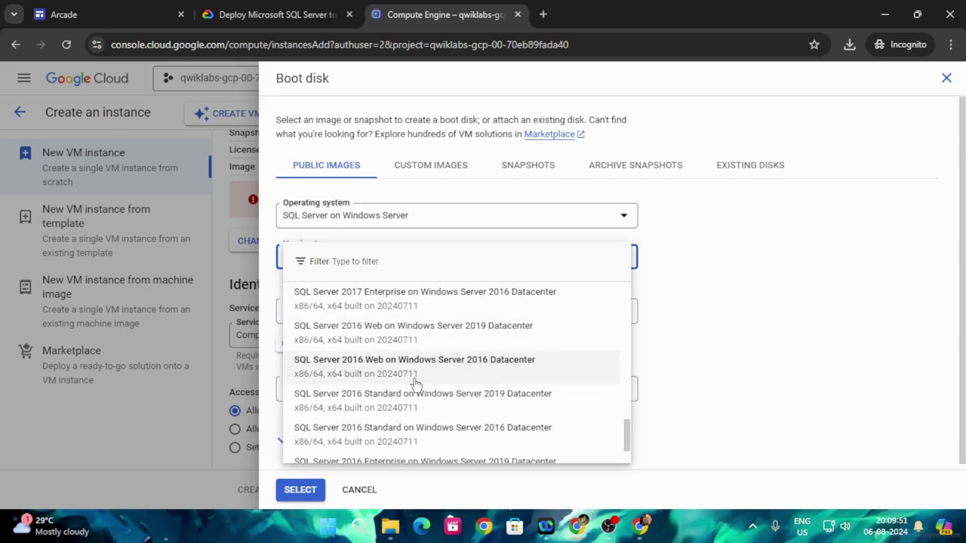
scroll(407, 330, "up", 1)
left_click(403, 253)
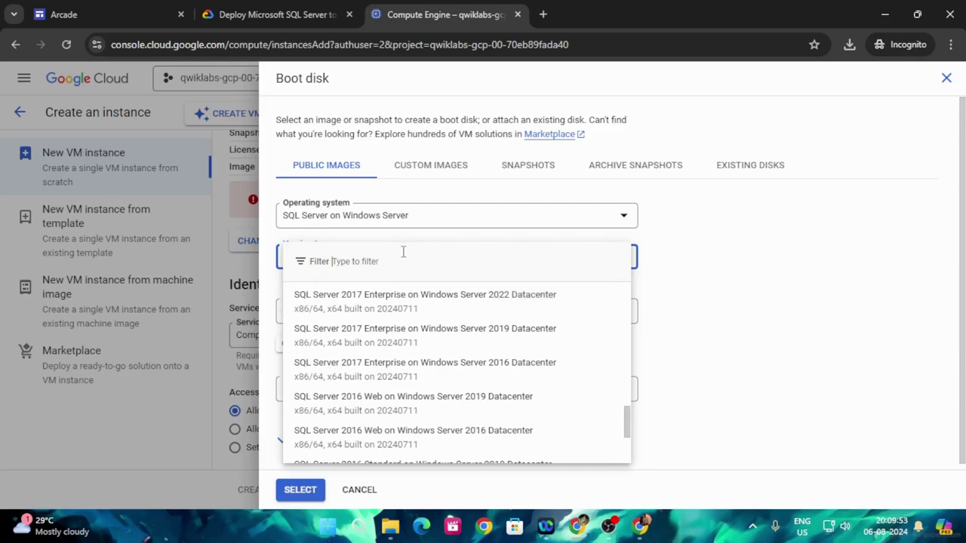
type("SQL Server 2016 Web on Windows Server 2016 Datacenter")
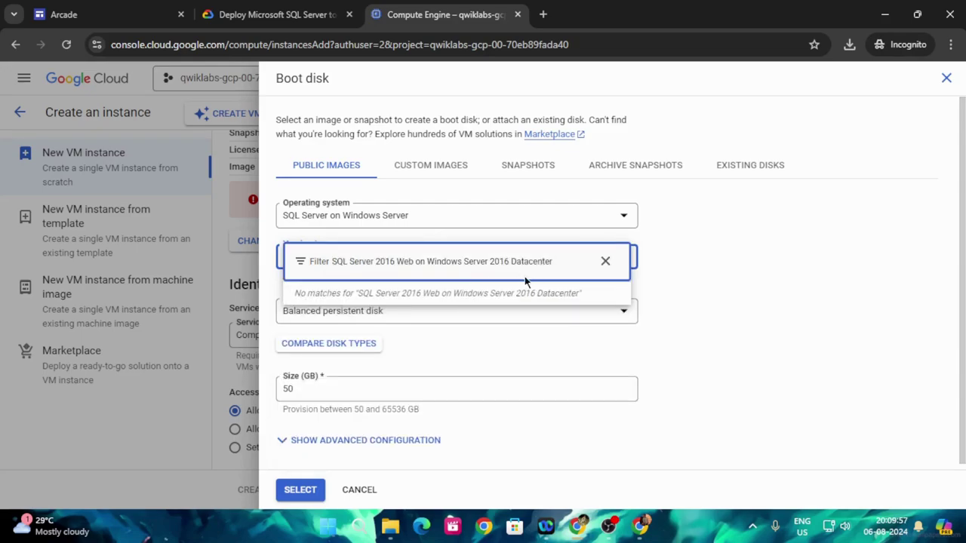
left_click(605, 261)
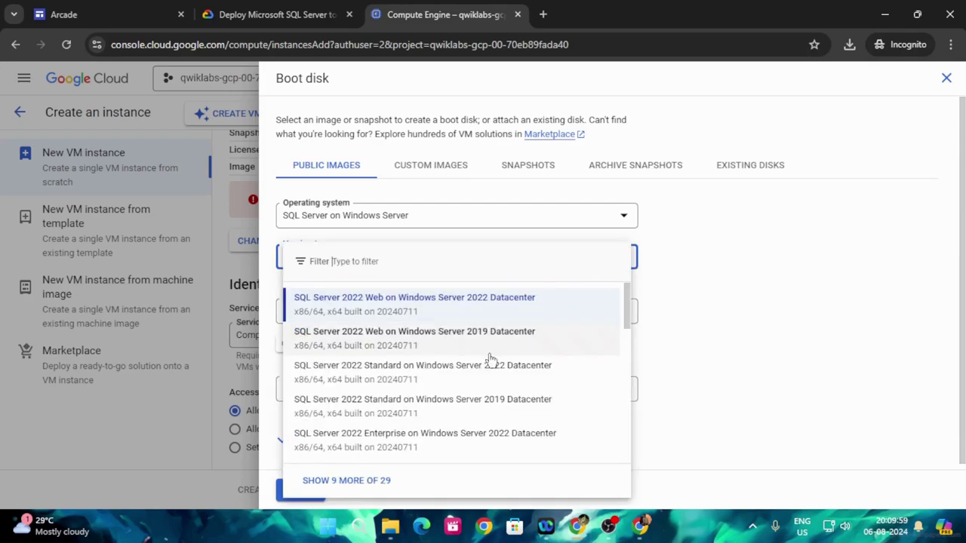
Step: Check the required version in the lab instructions and set the boot disk version to SQL Server 2016 Web on Windows Server 2016 Datacenter
scroll(488, 358, "down", 7)
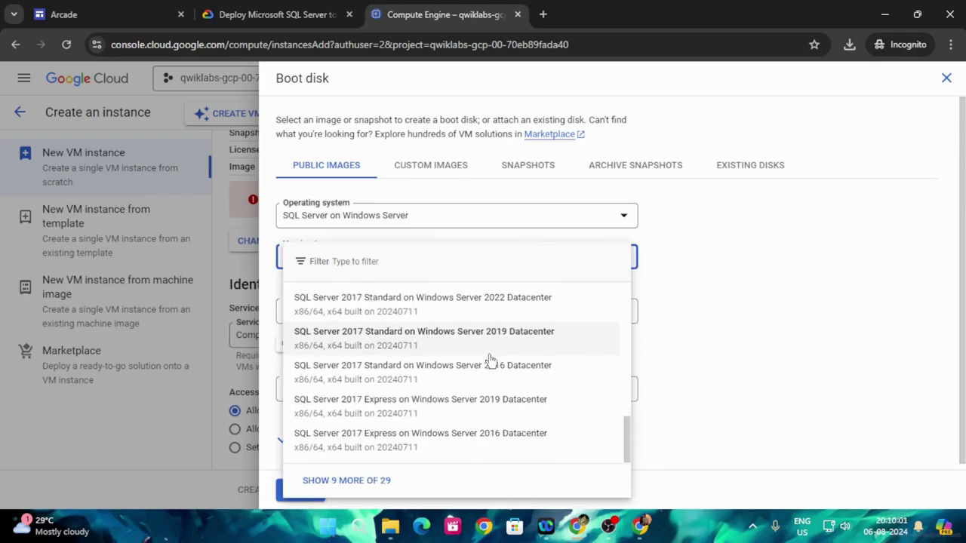
left_click(366, 482)
scroll(491, 367, "down", 4)
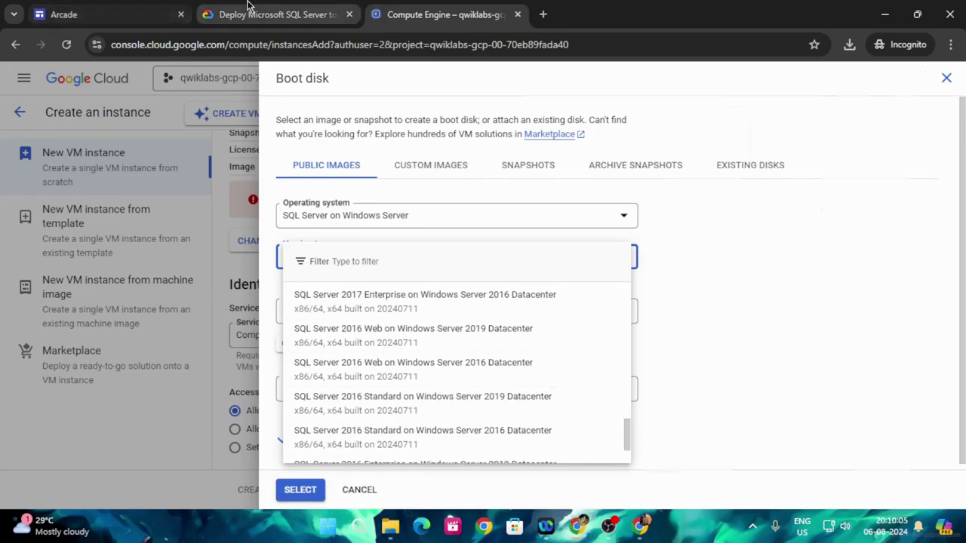
left_click(275, 15)
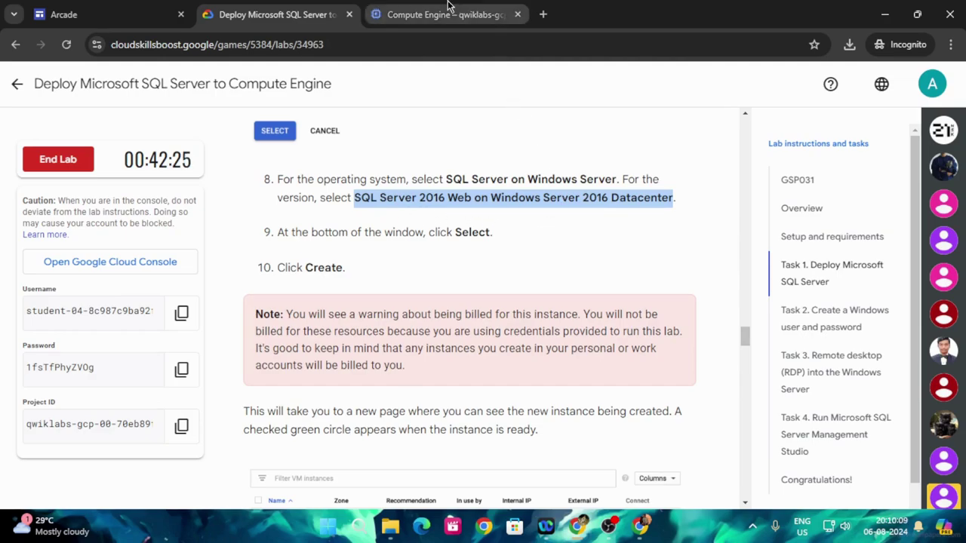
left_click(422, 14)
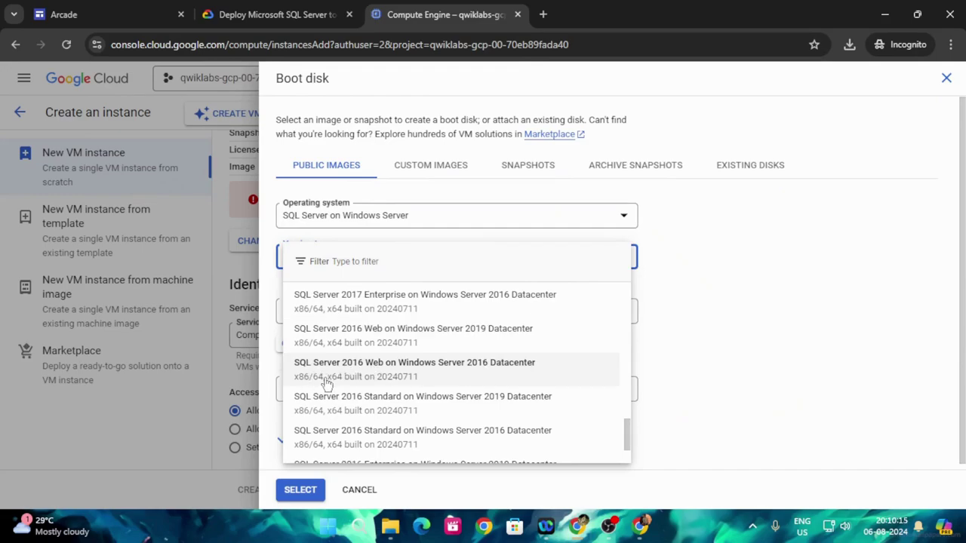
left_click(487, 371)
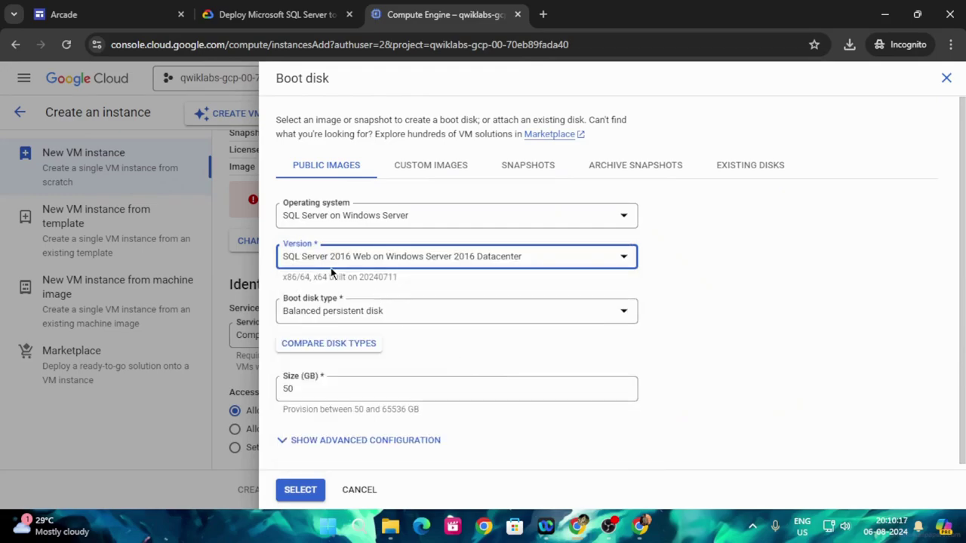
Step: Compare the chosen boot disk version with the lab instructions and apply the boot disk selection
left_click(332, 8)
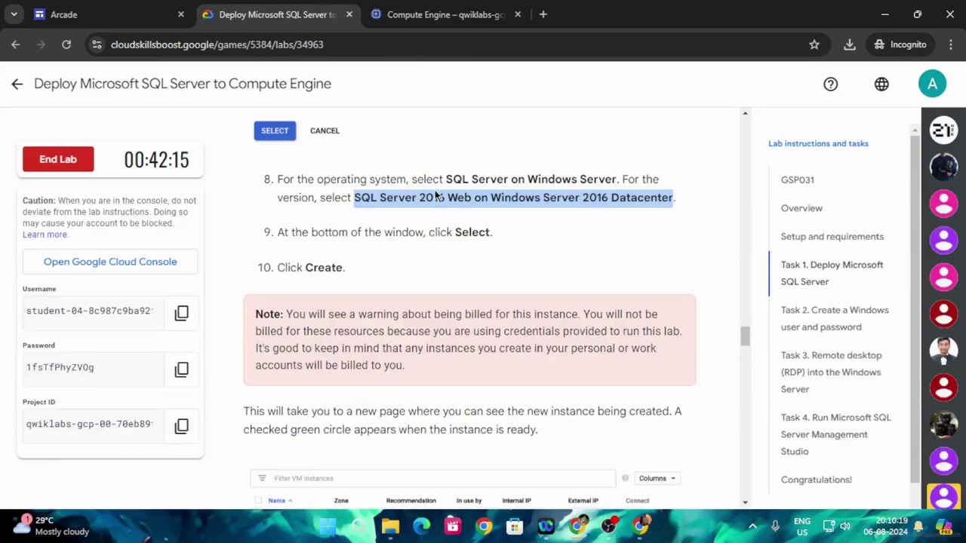
left_click(408, 8)
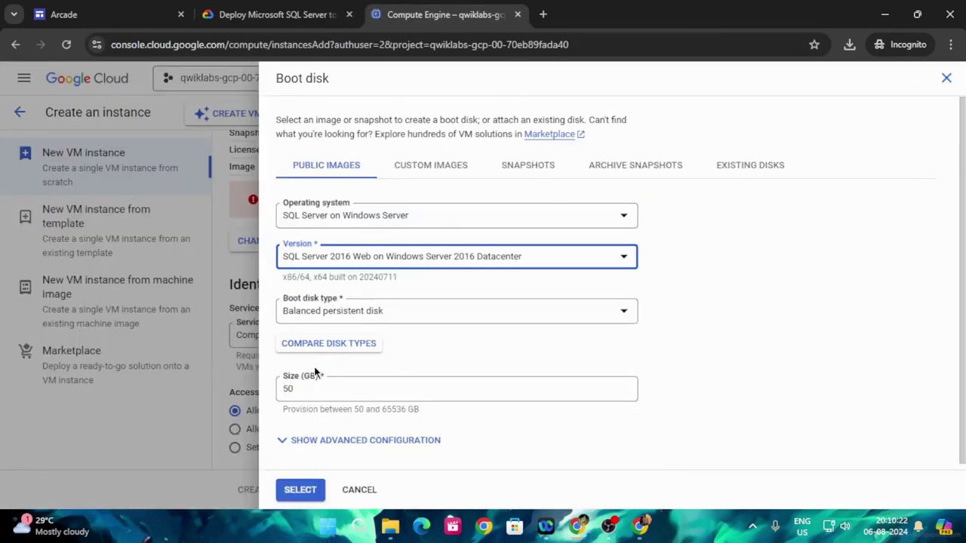
left_click(300, 490)
scroll(377, 322, "down", 3)
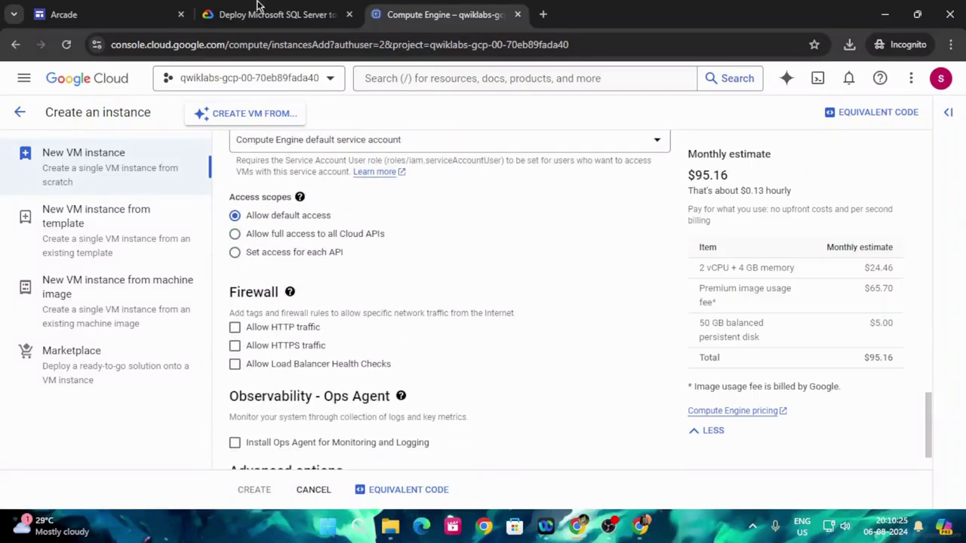
Step: Examine the lab instructions following the boot disk selection against the remaining settings in the instance form
left_click(283, 11)
scroll(381, 324, "down", 5)
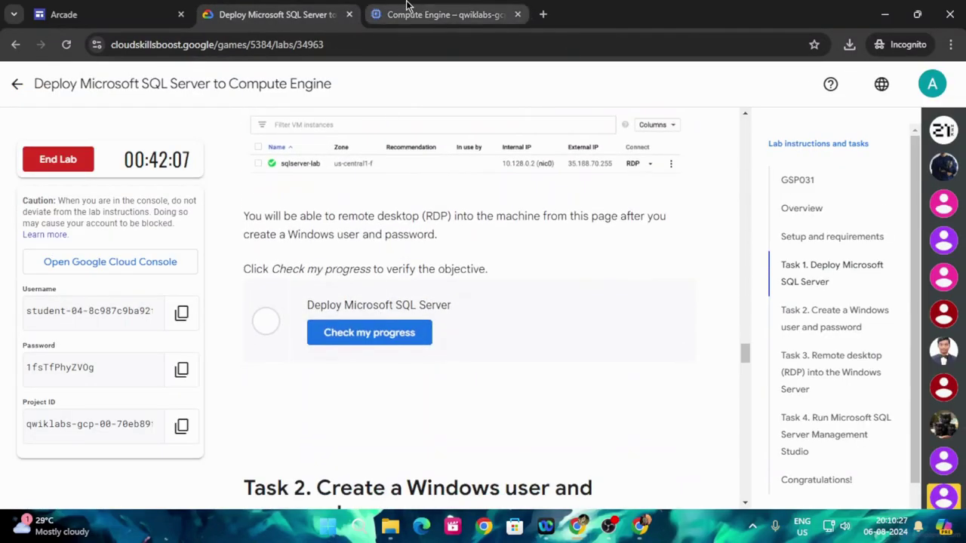
left_click(405, 5)
scroll(356, 338, "down", 1)
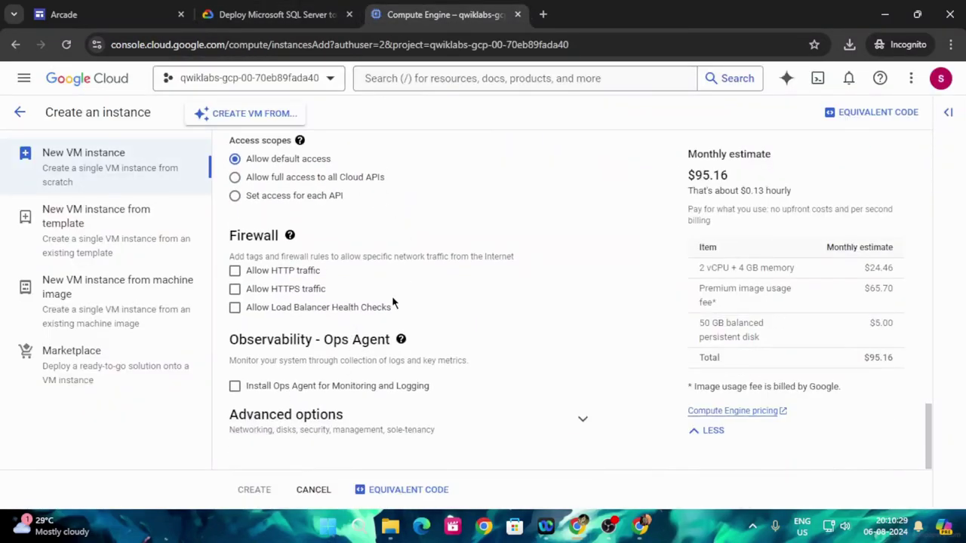
scroll(390, 303, "up", 4)
left_click(323, 11)
scroll(381, 351, "up", 1)
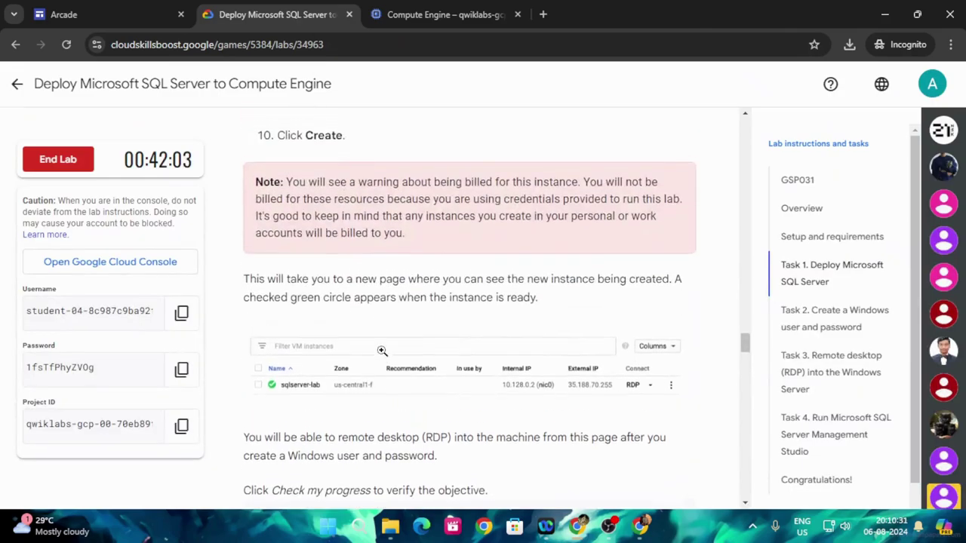
scroll(382, 351, "up", 2)
scroll(382, 349, "up", 3)
scroll(382, 349, "down", 3)
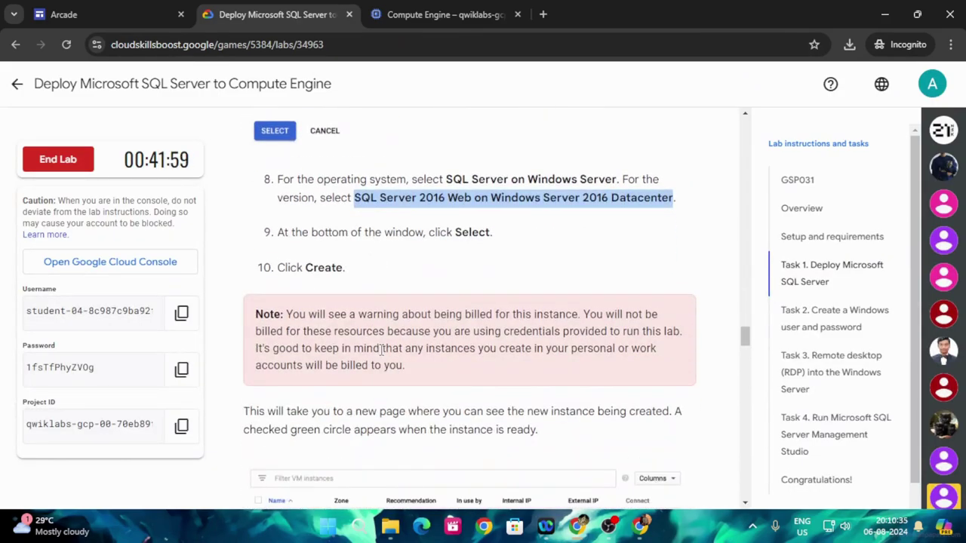
scroll(382, 351, "down", 3)
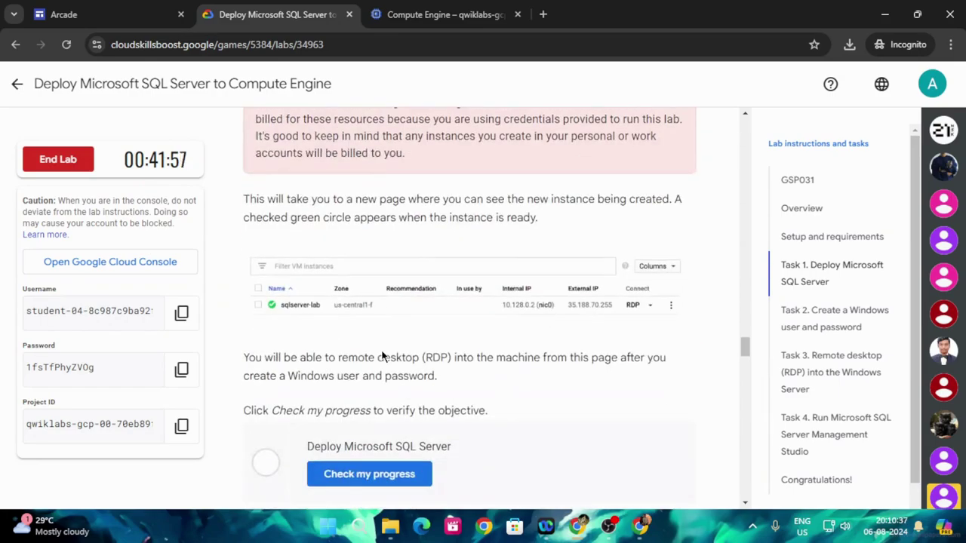
Step: Review the instance form's machine type, boot disk, access and firewall settings for anything preventing creation
left_click(399, 15)
scroll(322, 339, "down", 4)
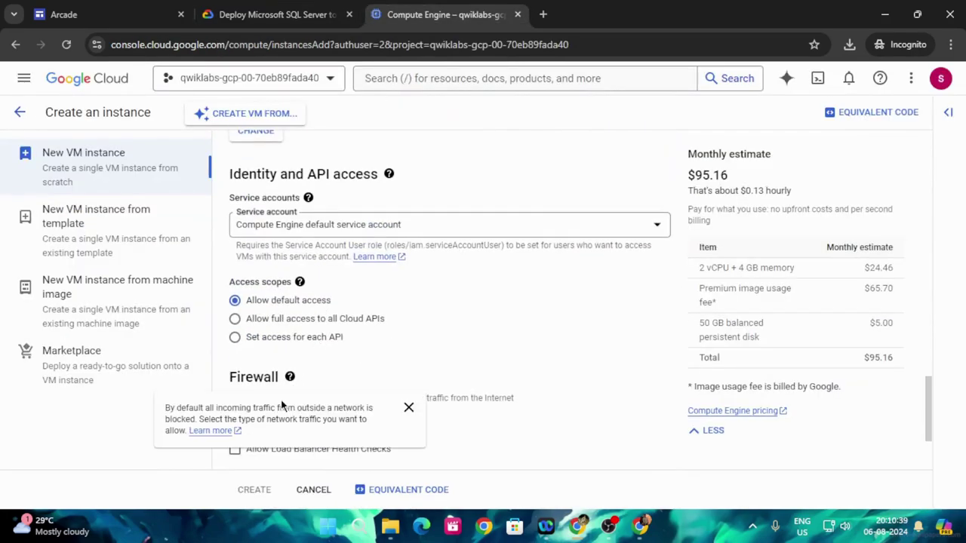
left_click(408, 407)
scroll(551, 340, "down", 2)
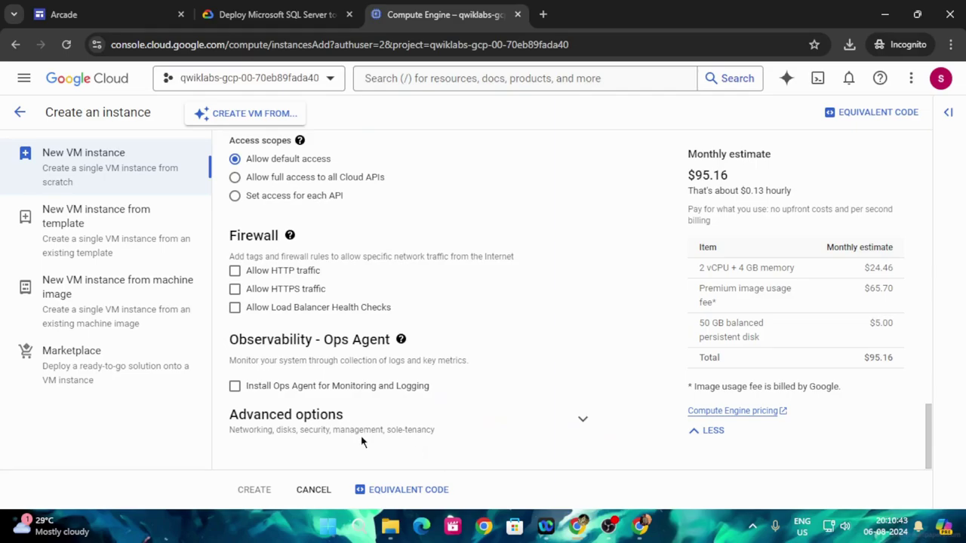
scroll(256, 421, "up", 10)
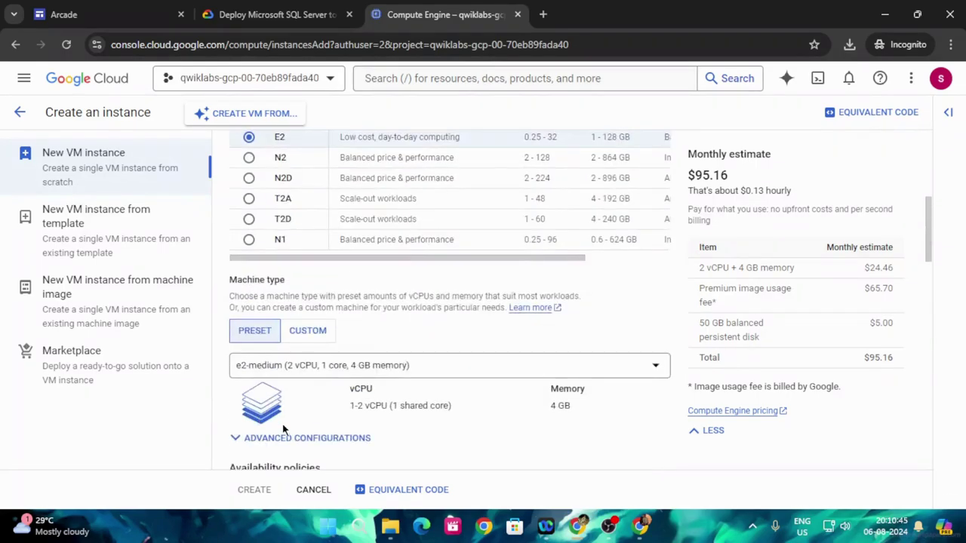
scroll(337, 428, "down", 8)
scroll(420, 337, "down", 2)
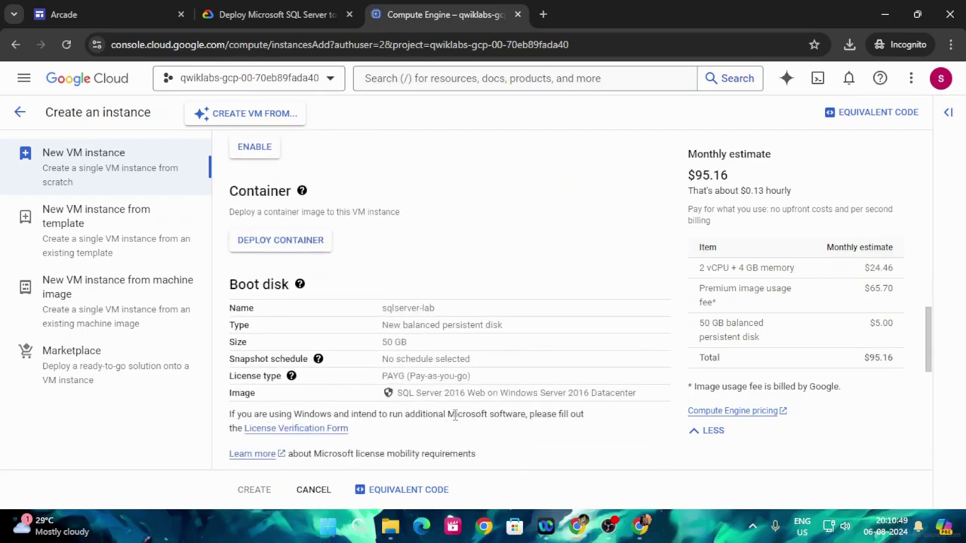
scroll(404, 416, "down", 1)
scroll(403, 415, "down", 1)
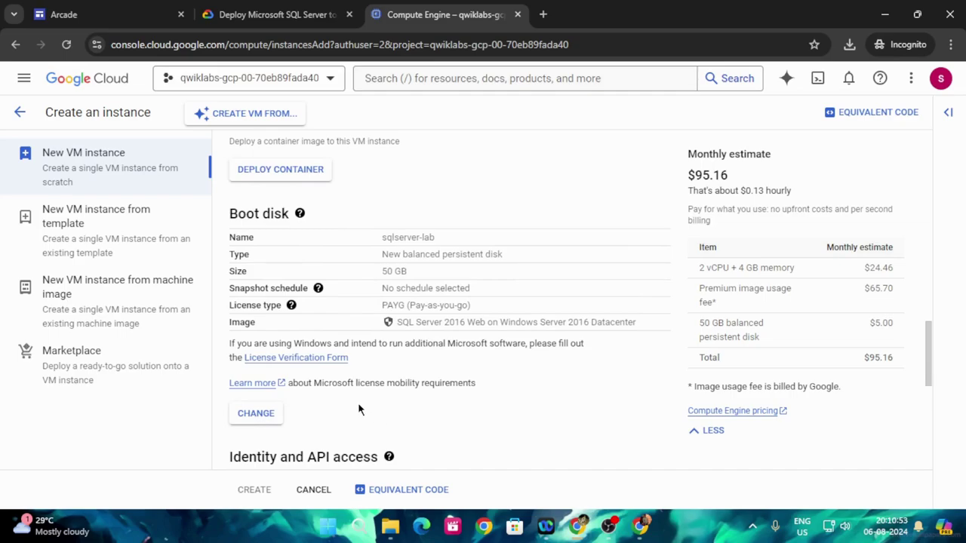
scroll(358, 410, "down", 5)
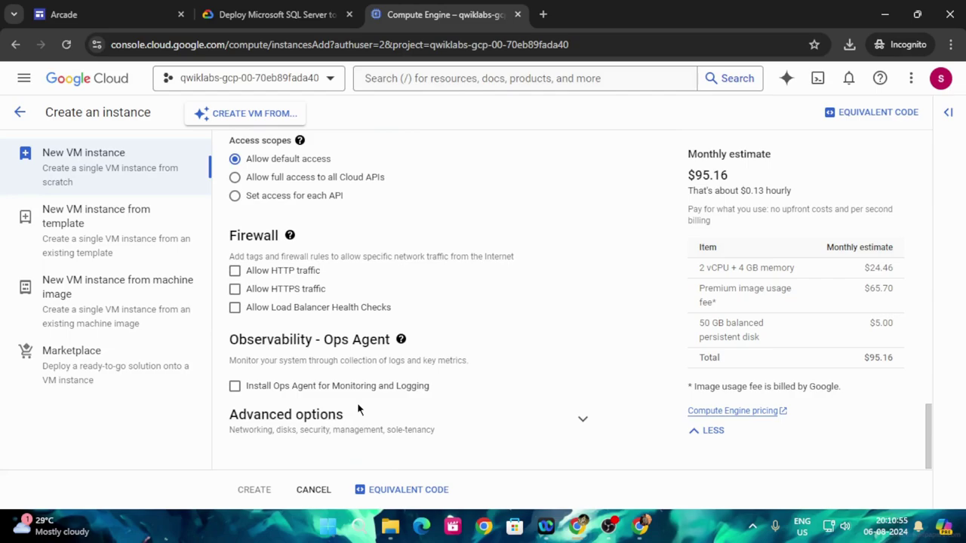
Step: View the equivalent command-line code for the instance and reload the instance creation page
left_click(390, 495)
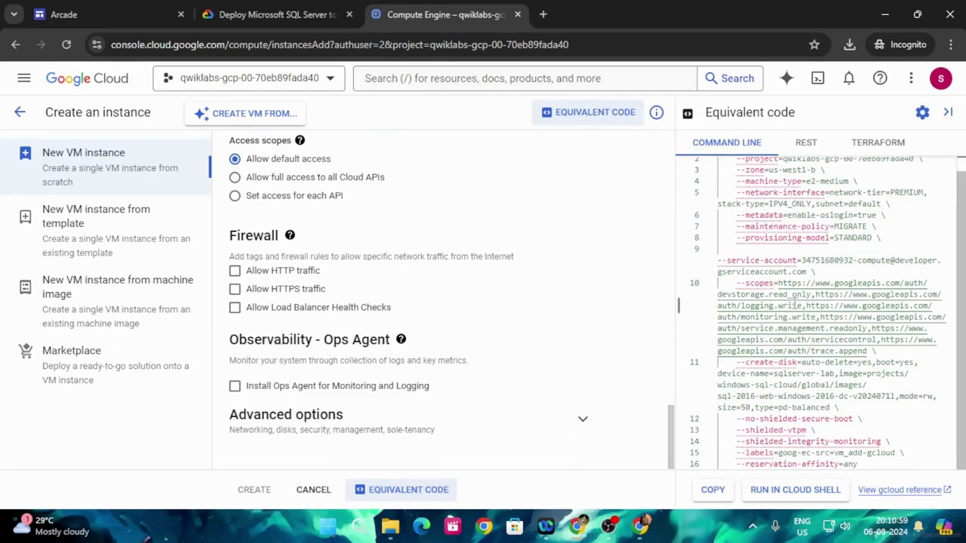
scroll(350, 380, "up", 1)
scroll(399, 276, "up", 15)
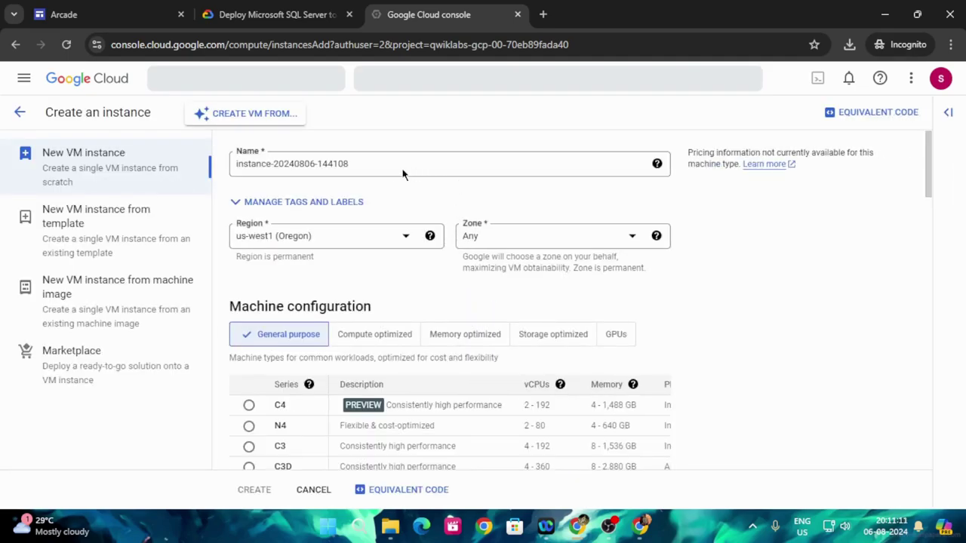
Step: Copy the name sqlserver-lab from the lab instructions and enter it as the new instance's name
scroll(415, 311, "up", 10)
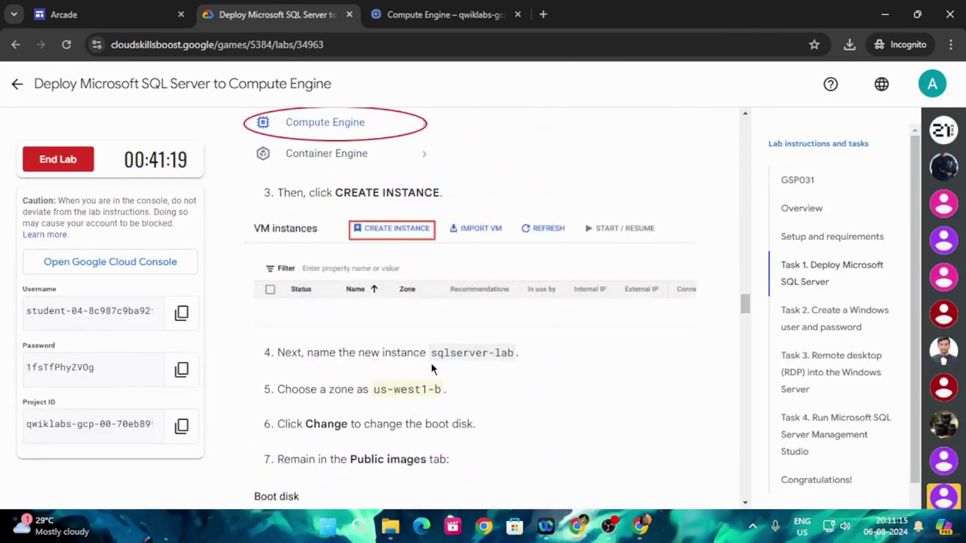
left_click_drag(432, 356, 516, 352)
key("ctrl+c")
left_click(411, 8)
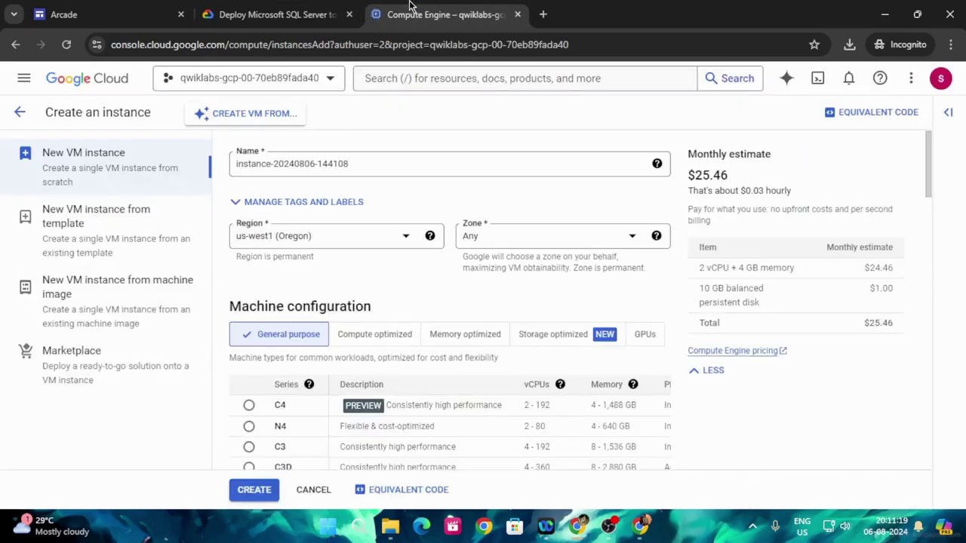
left_click_drag(366, 165, 194, 184)
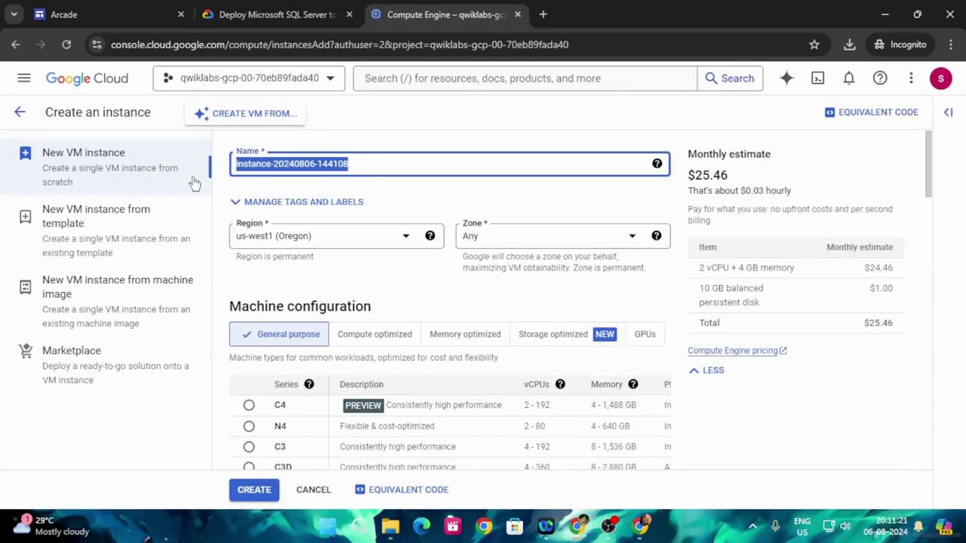
key("ctrl+v")
Step: Set the new instance's zone to us-west1-b
left_click(472, 243)
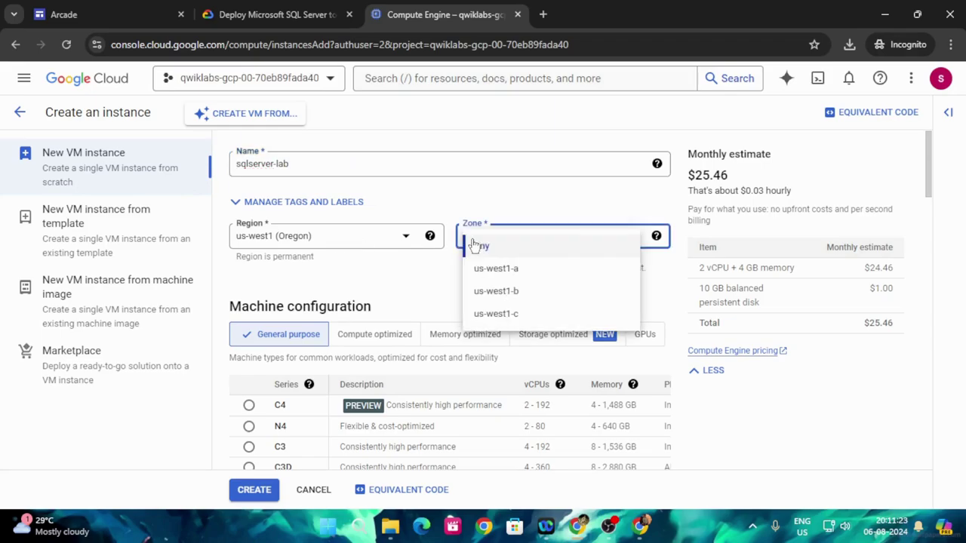
left_click(494, 291)
scroll(381, 338, "down", 7)
scroll(369, 344, "down", 3)
scroll(369, 344, "down", 4)
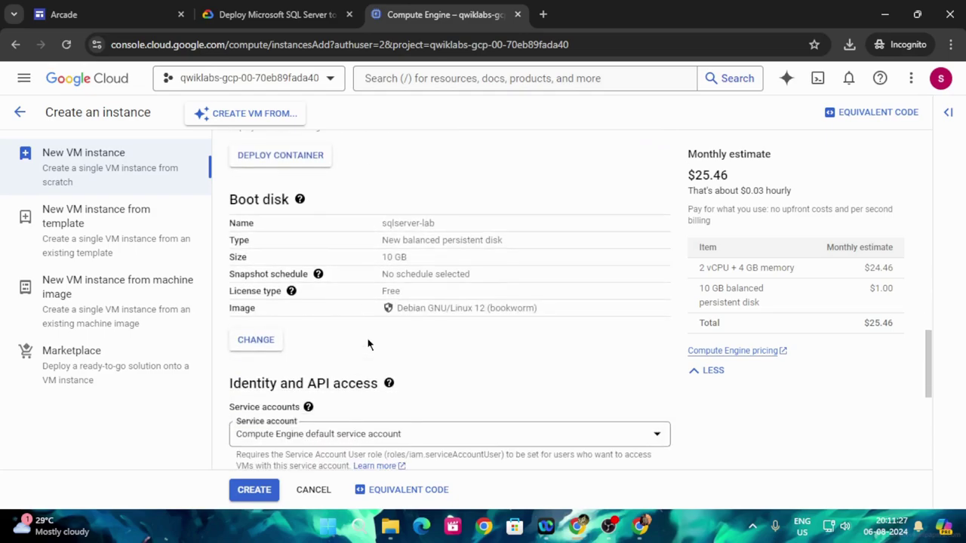
Step: Open the instance's boot disk settings and set the public image operating system to SQL Server on Windows Server
left_click(254, 341)
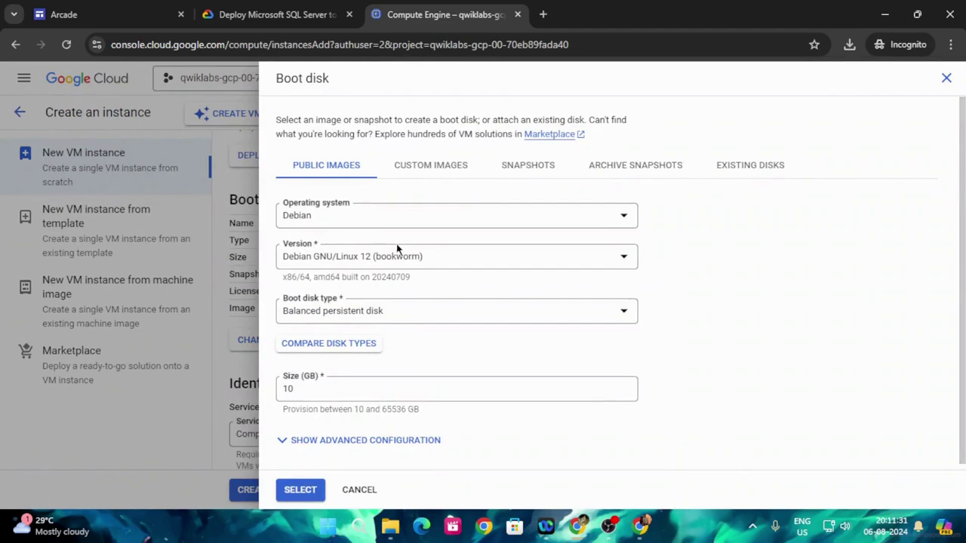
left_click(419, 256)
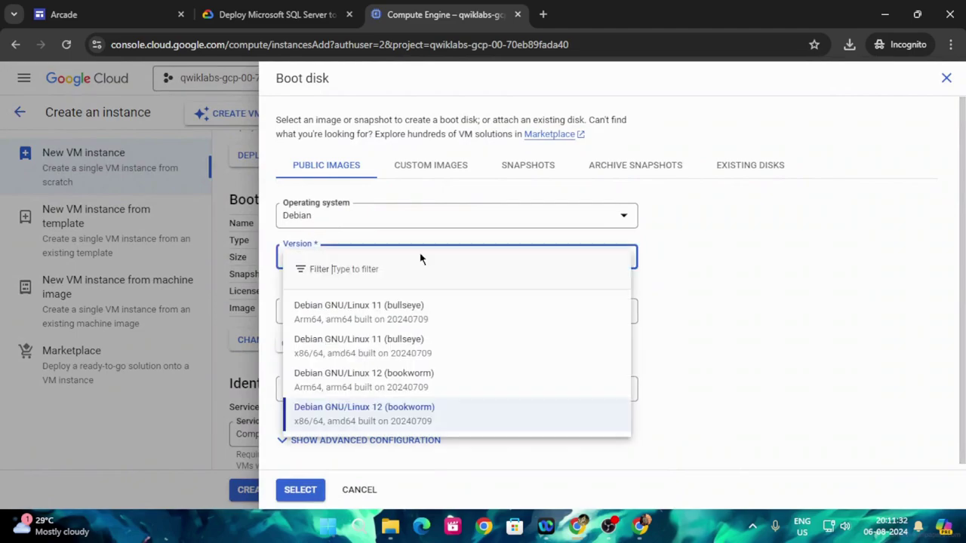
left_click(396, 217)
left_click(396, 217)
scroll(366, 359, "down", 2)
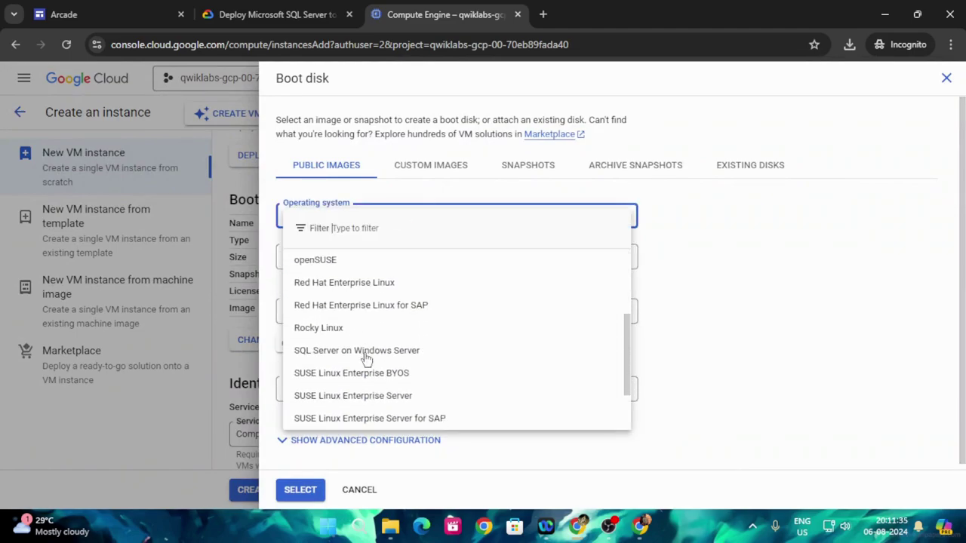
left_click(324, 350)
Step: Set the boot disk version to SQL Server 2016 Web on Windows Server 2016 Datacenter
left_click(474, 259)
scroll(440, 336, "down", 8)
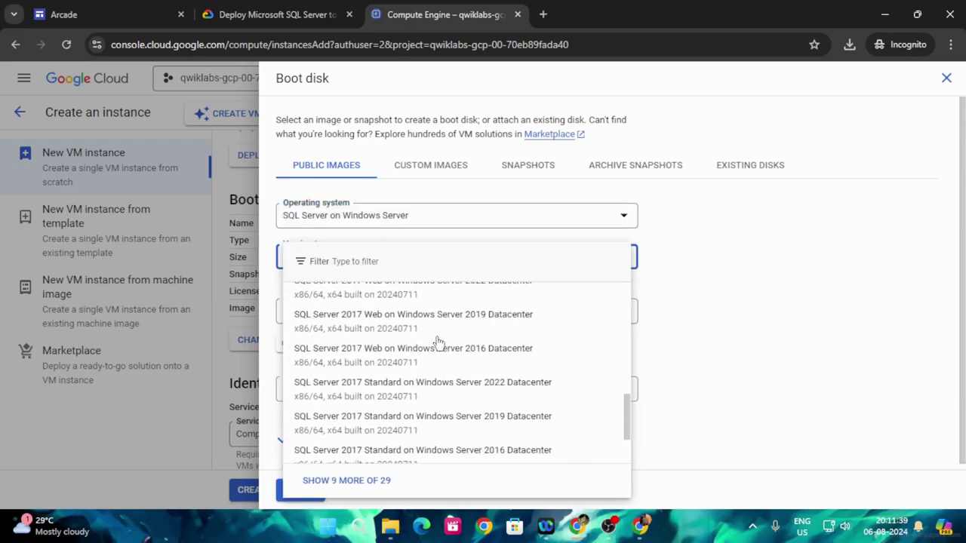
scroll(438, 340, "down", 2)
left_click(351, 483)
scroll(468, 356, "down", 2)
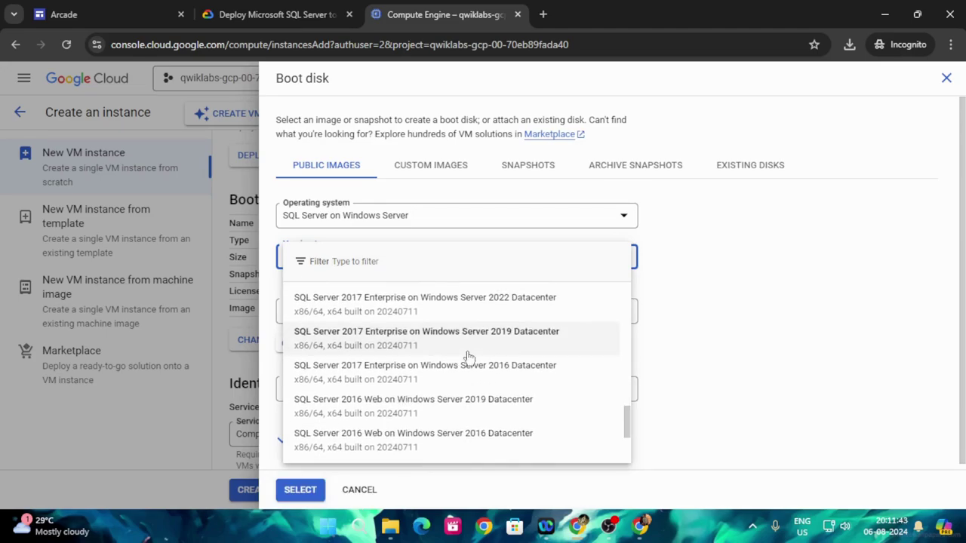
scroll(423, 369, "down", 3)
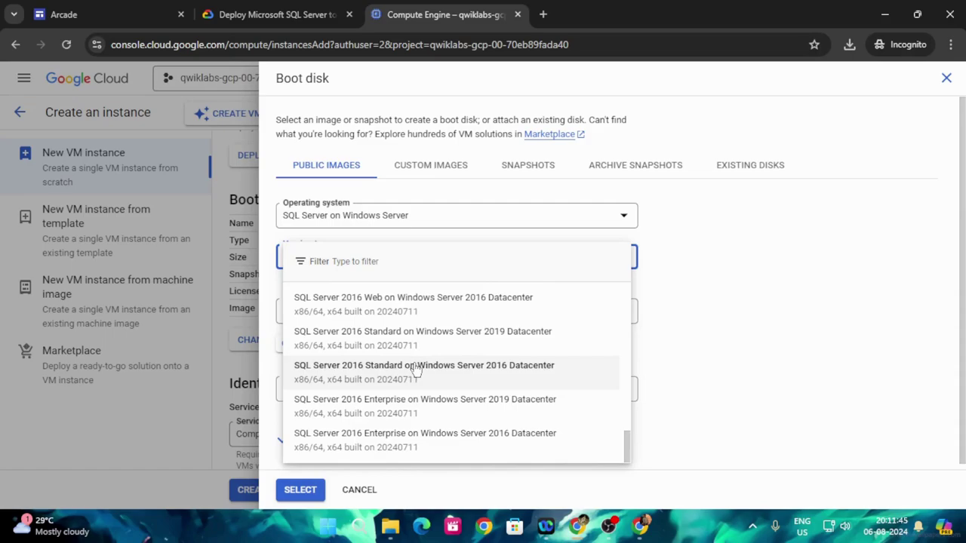
left_click(343, 302)
Step: Compare the boot disk settings with the lab instructions and apply them to the instance
left_click(279, 6)
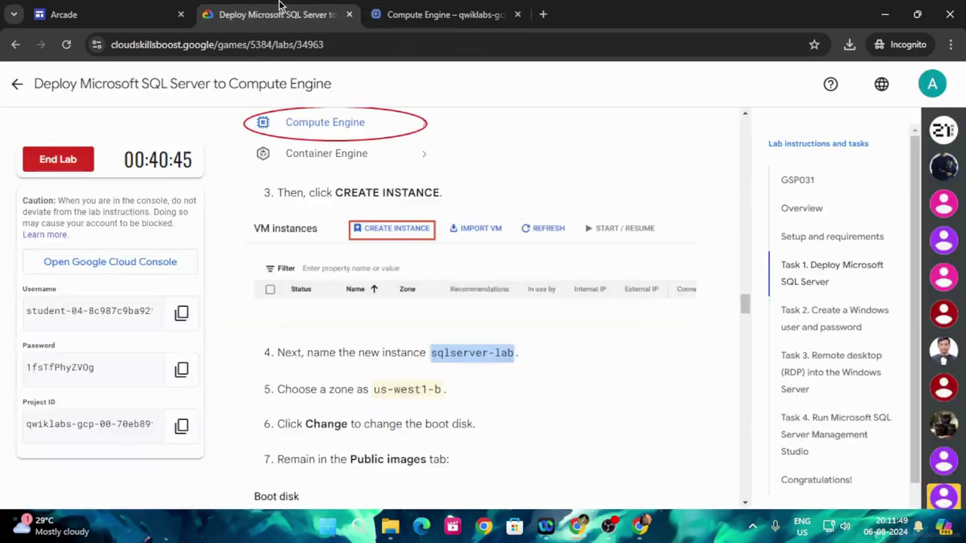
scroll(526, 370, "down", 8)
scroll(348, 280, "up", 3)
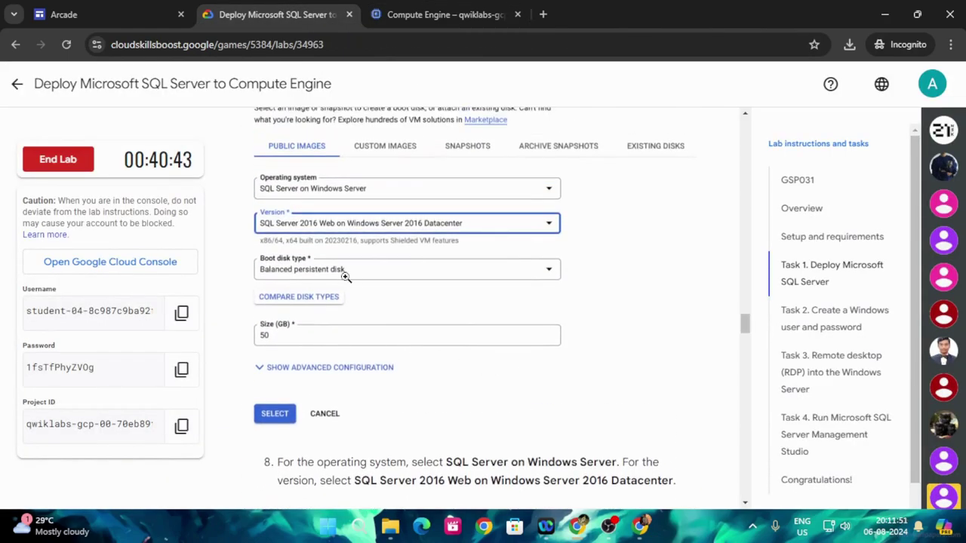
key("ctrl+Tab")
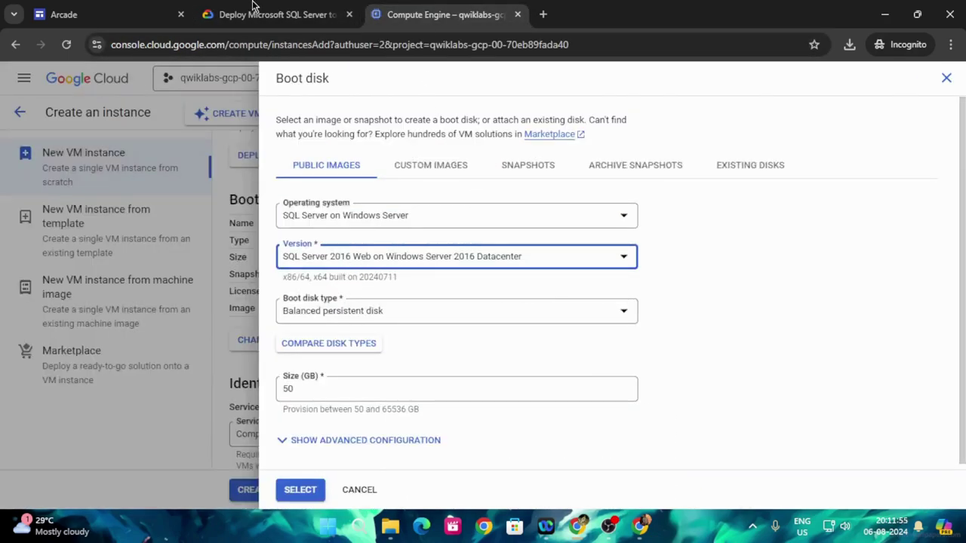
key("ctrl+shift+Tab")
scroll(370, 335, "down", 1)
scroll(375, 340, "down", 3)
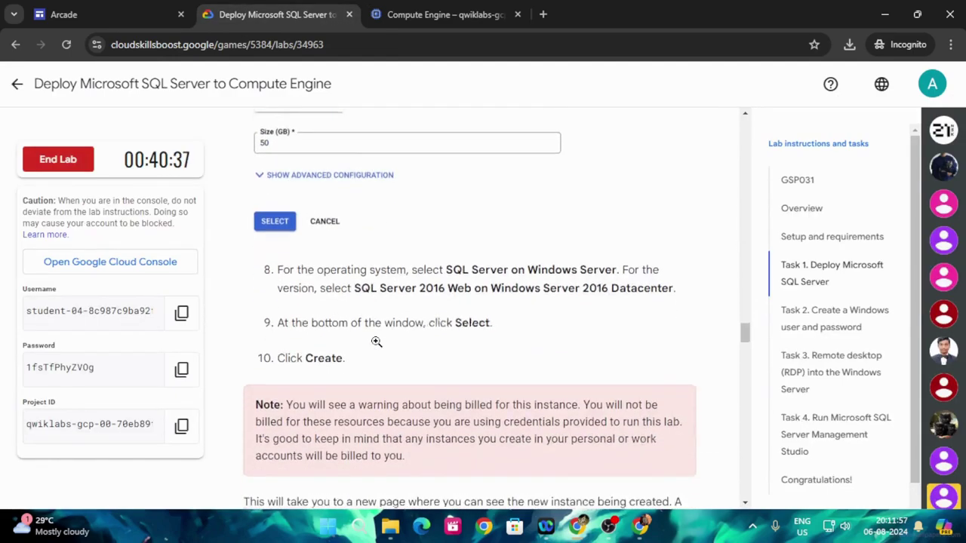
left_click(434, 16)
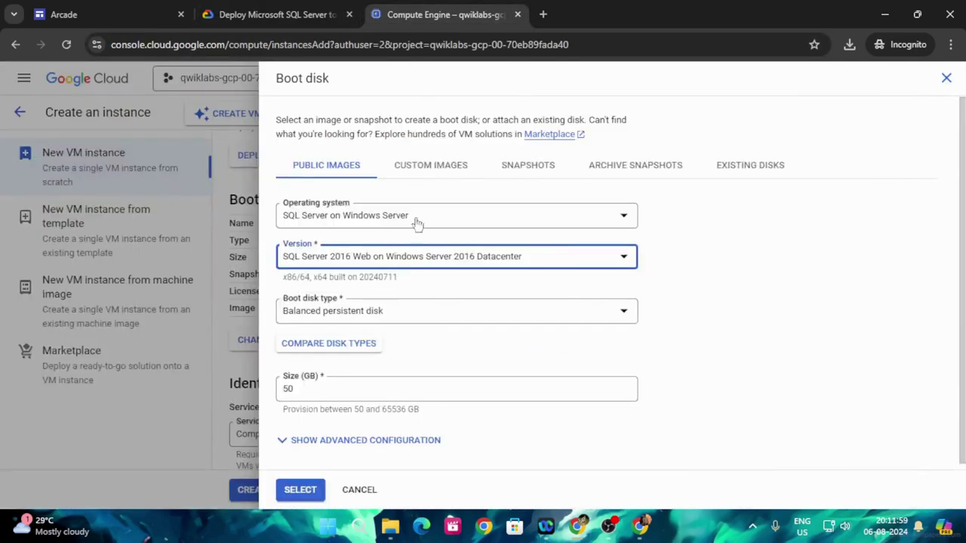
left_click(302, 492)
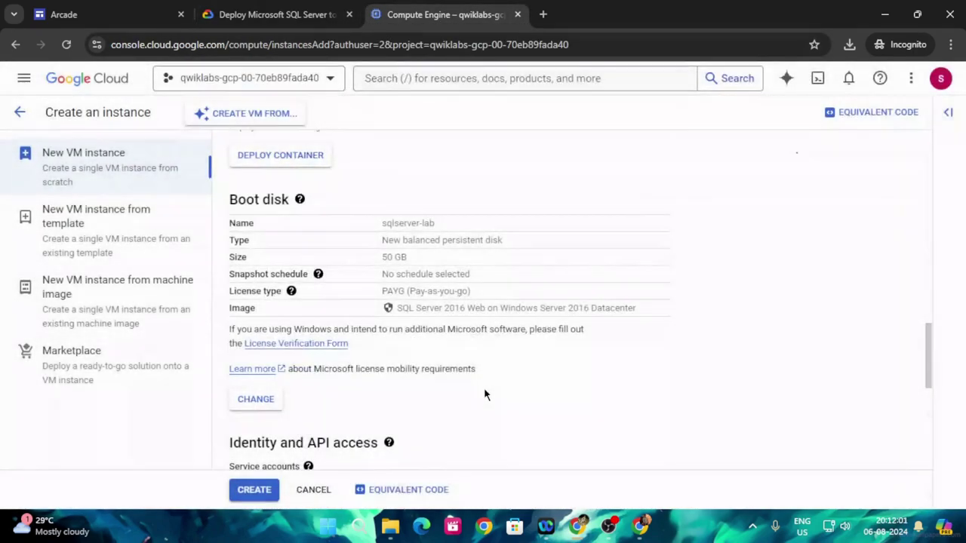
Step: Review the remaining instance settings against the lab instructions and create the VM instance
scroll(335, 392, "down", 4)
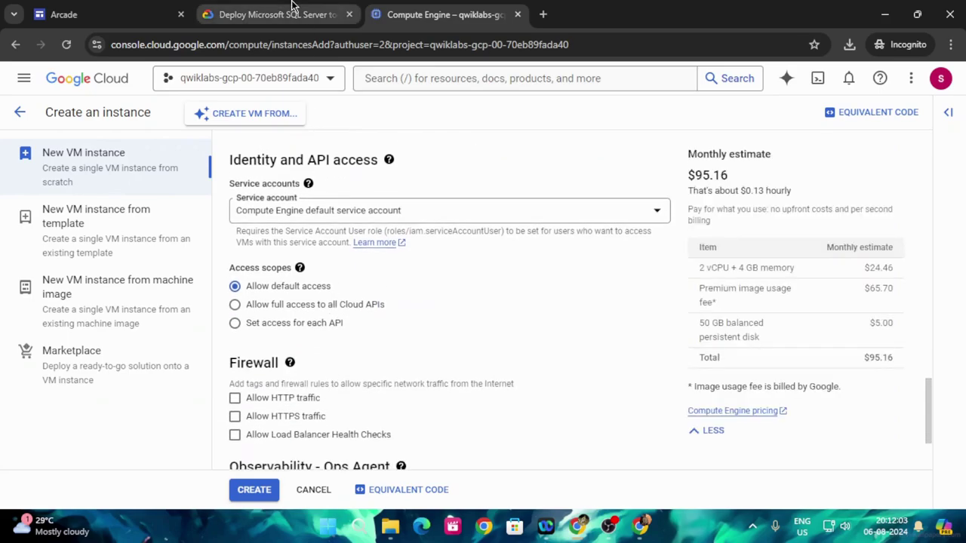
left_click(280, 14)
scroll(394, 284, "down", 3)
left_click(435, 14)
scroll(302, 378, "down", 1)
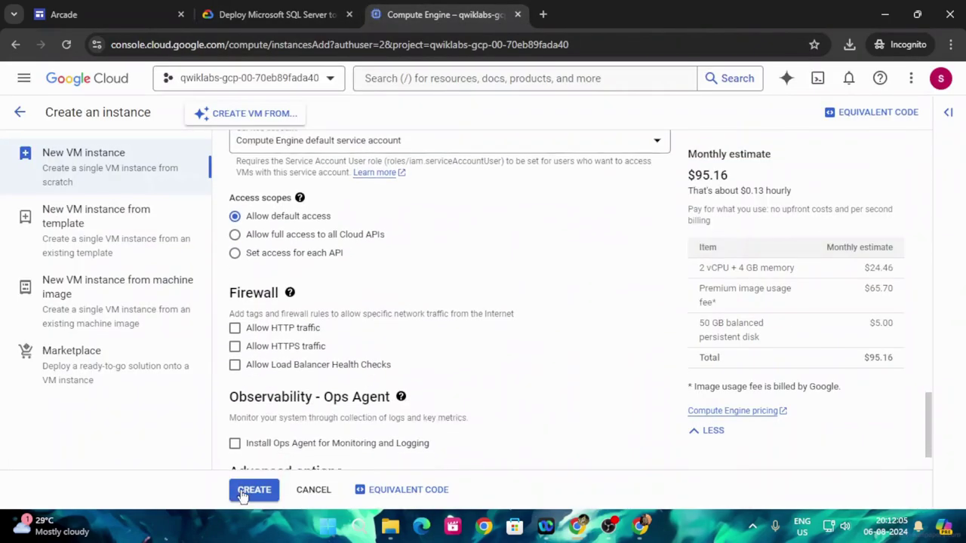
left_click(252, 490)
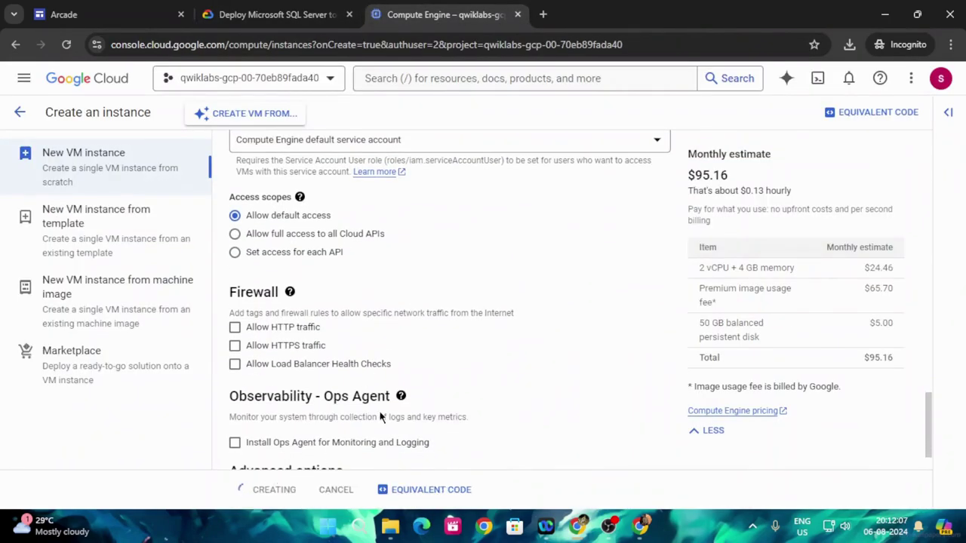
Step: Check the lab progress for the Deploy Microsoft SQL Server objective and view the new instance's status in the VM list
left_click(298, 14)
scroll(326, 250, "down", 3)
left_click(369, 262)
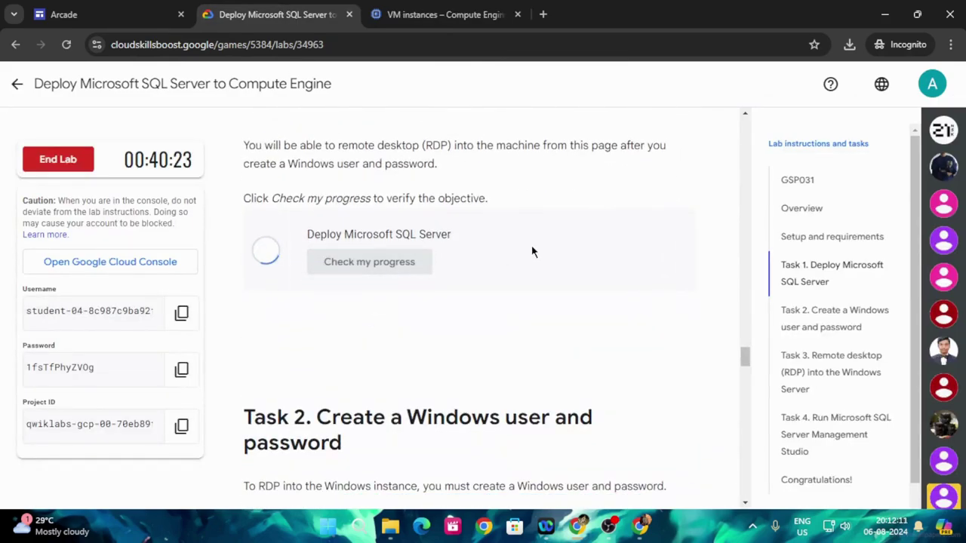
left_click(445, 15)
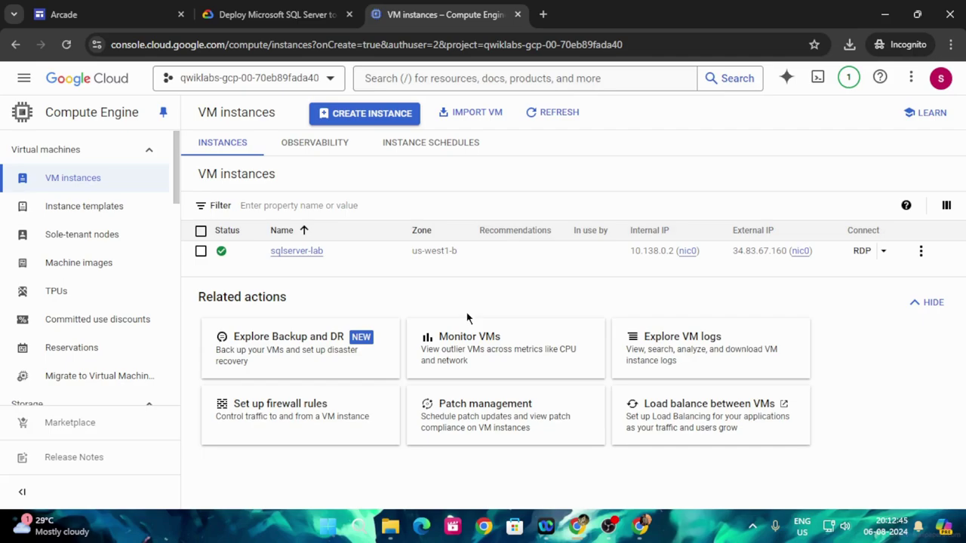
left_click(315, 6)
left_click(318, 261)
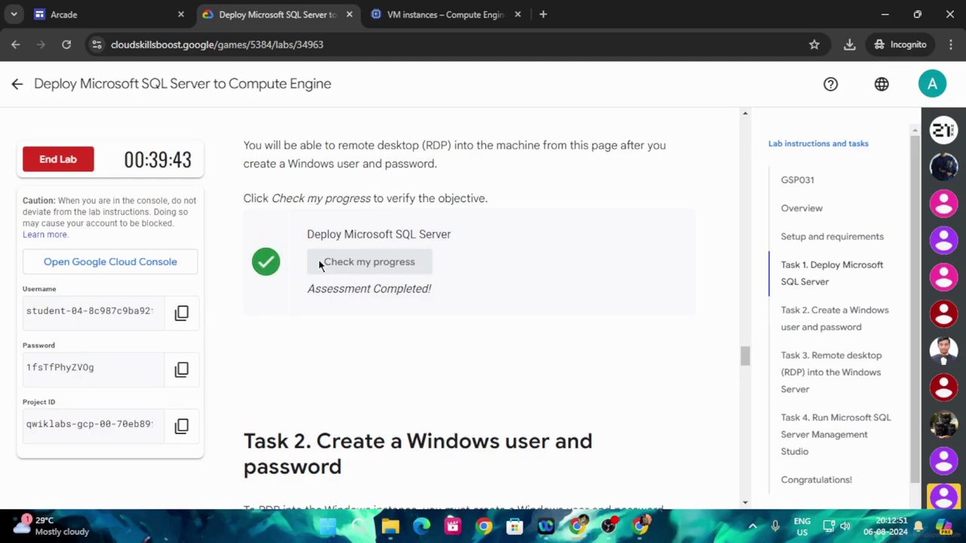
Step: Follow Task 2 of the lab to open the sqlserver-lab instance details and start setting a new Windows password
scroll(499, 295, "down", 2)
scroll(498, 295, "down", 2)
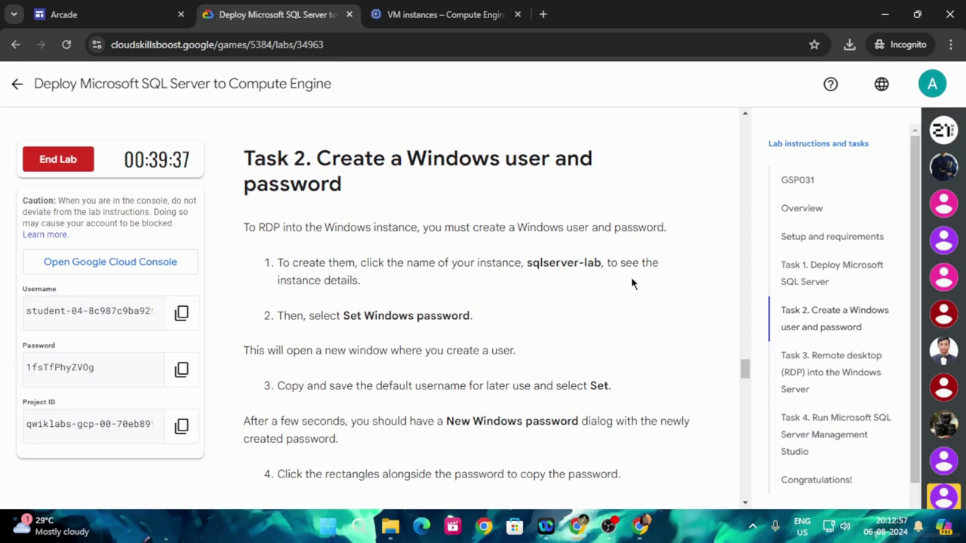
left_click(452, 6)
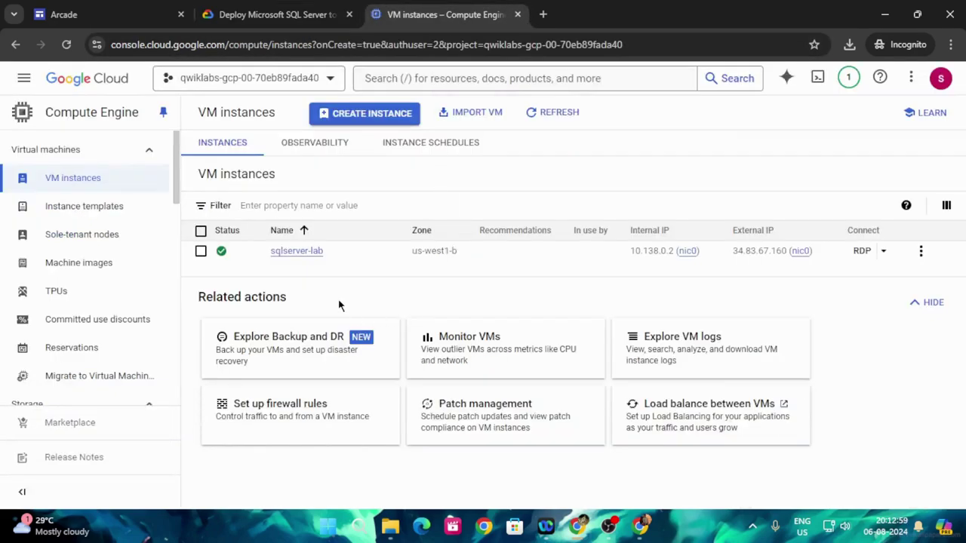
left_click(311, 252)
left_click(289, 6)
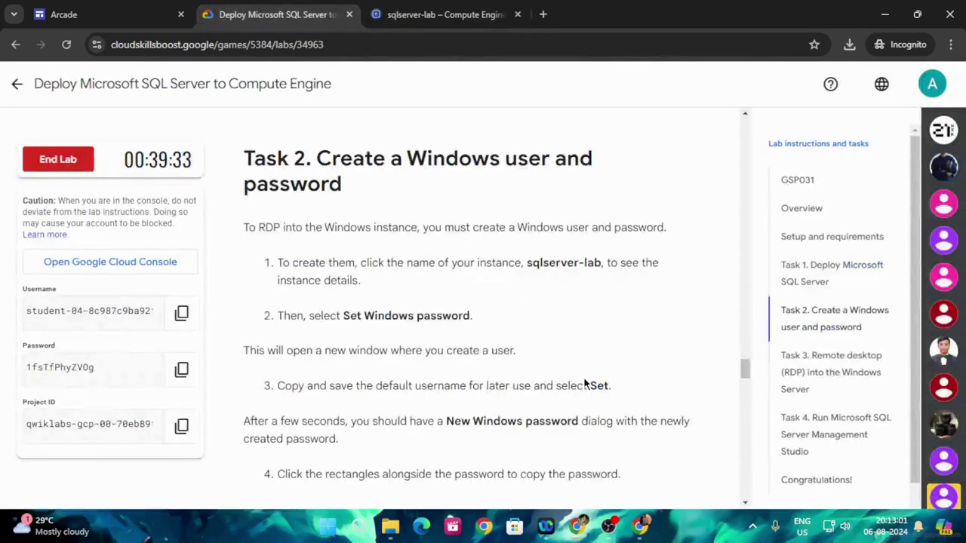
scroll(580, 309, "down", 2)
left_click(474, 7)
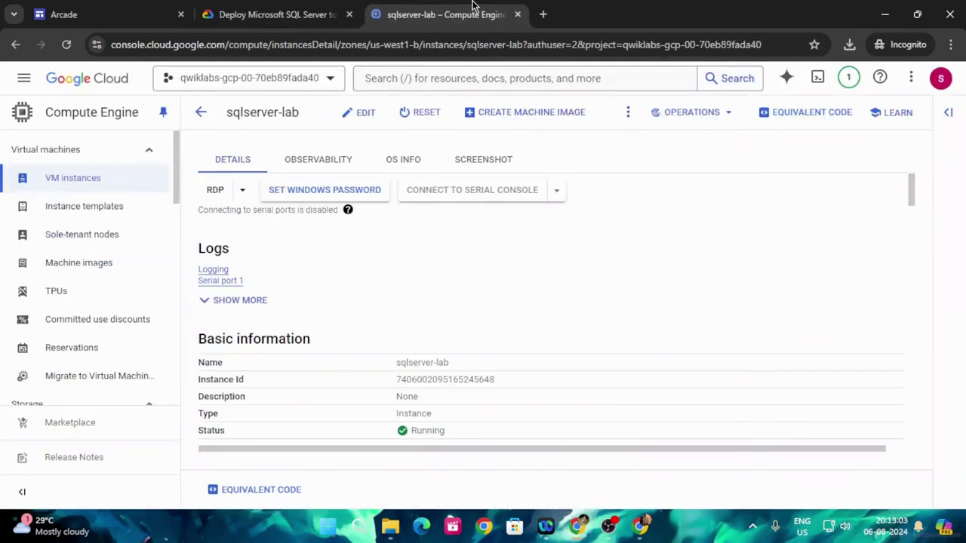
left_click(308, 194)
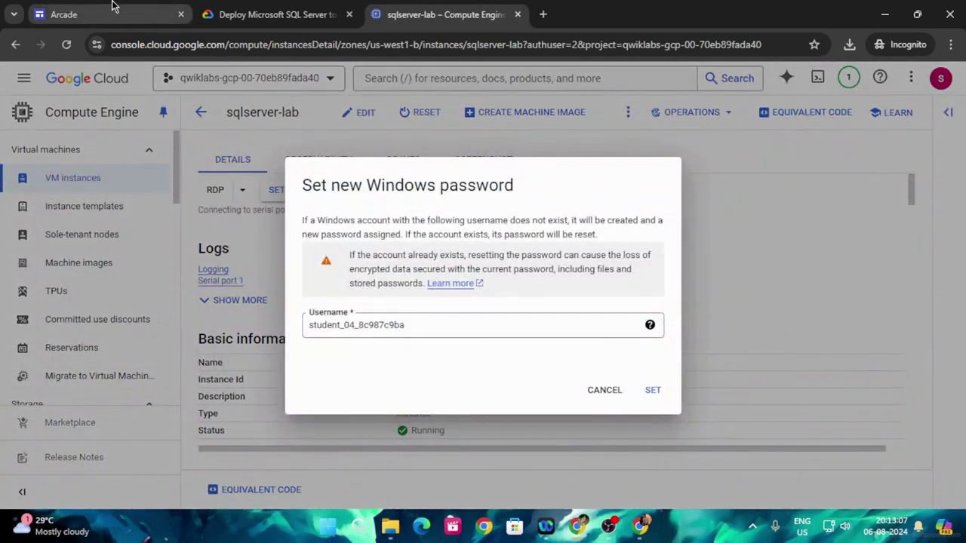
Step: Read the lab steps on saving the Windows credentials, and create and open a new text document on the desktop
left_click(309, 8)
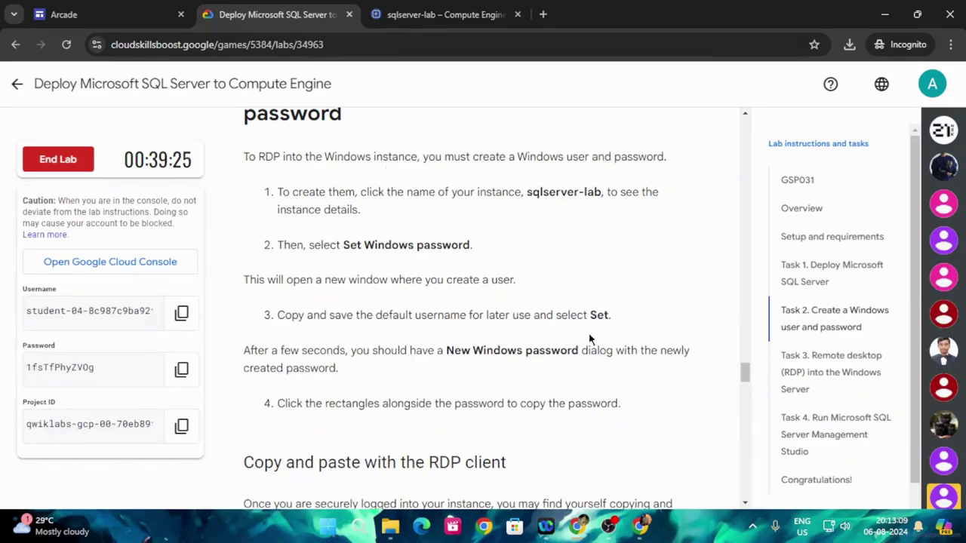
scroll(533, 336, "down", 2)
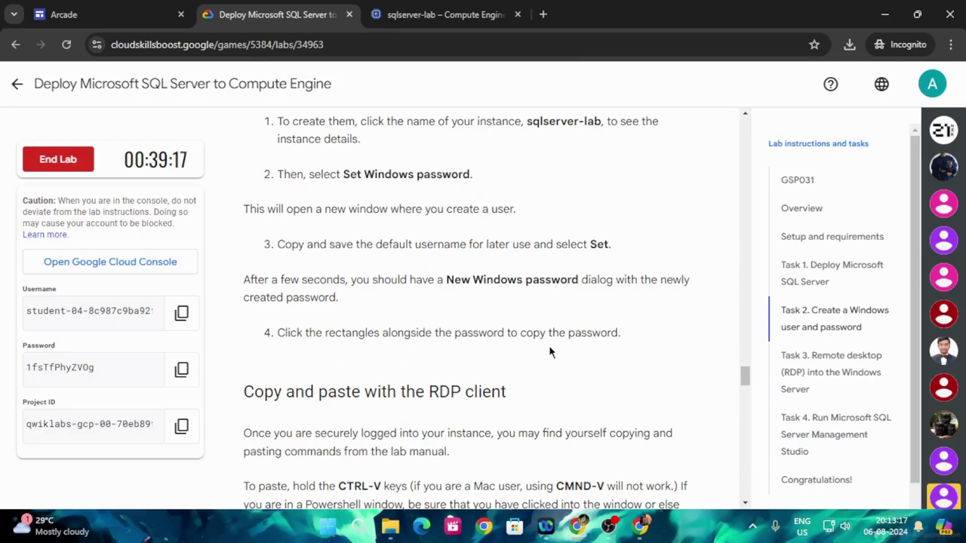
scroll(601, 353, "down", 1)
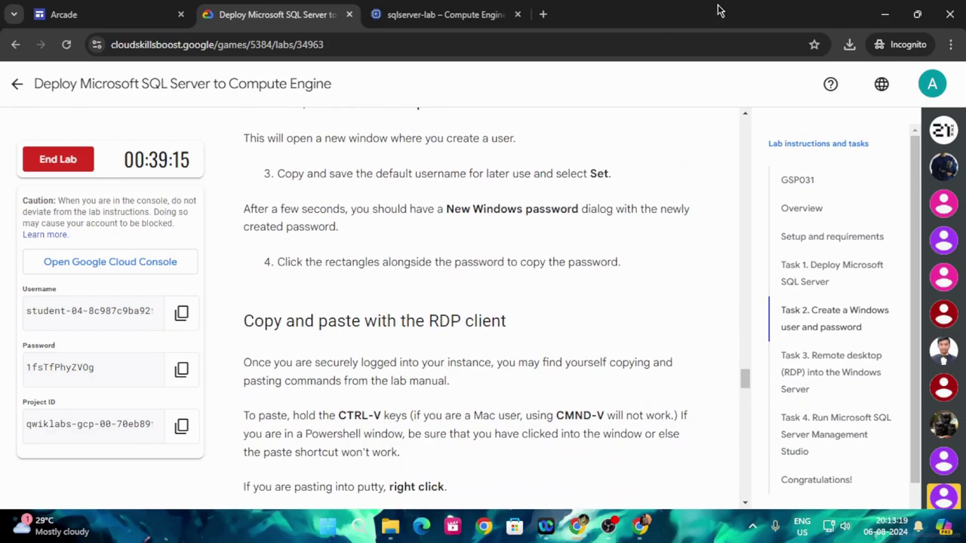
left_click(884, 14)
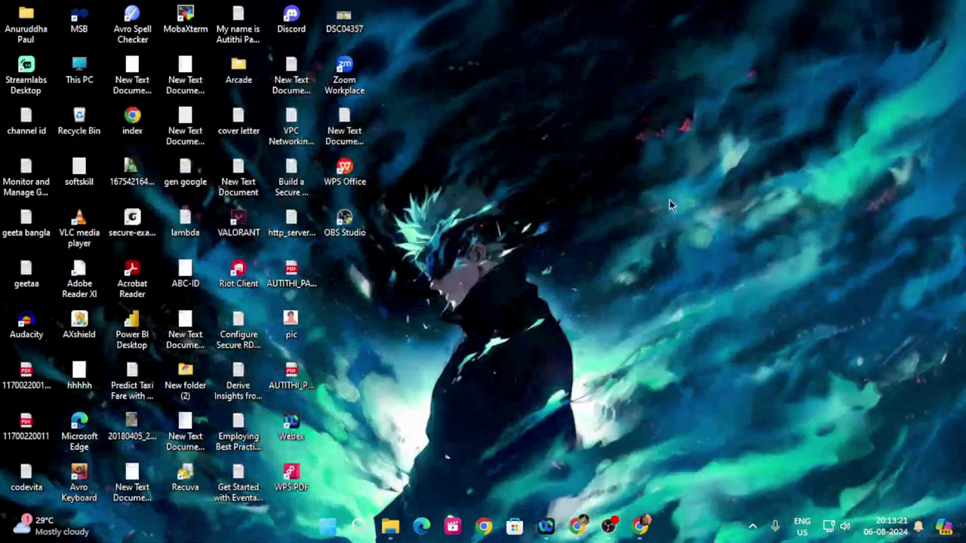
right_click(709, 149)
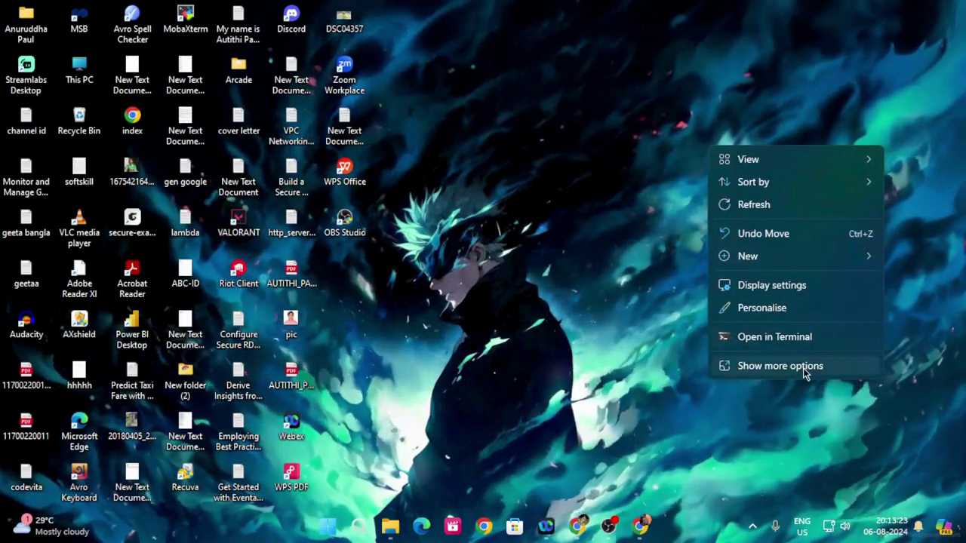
mouse_move(745, 258)
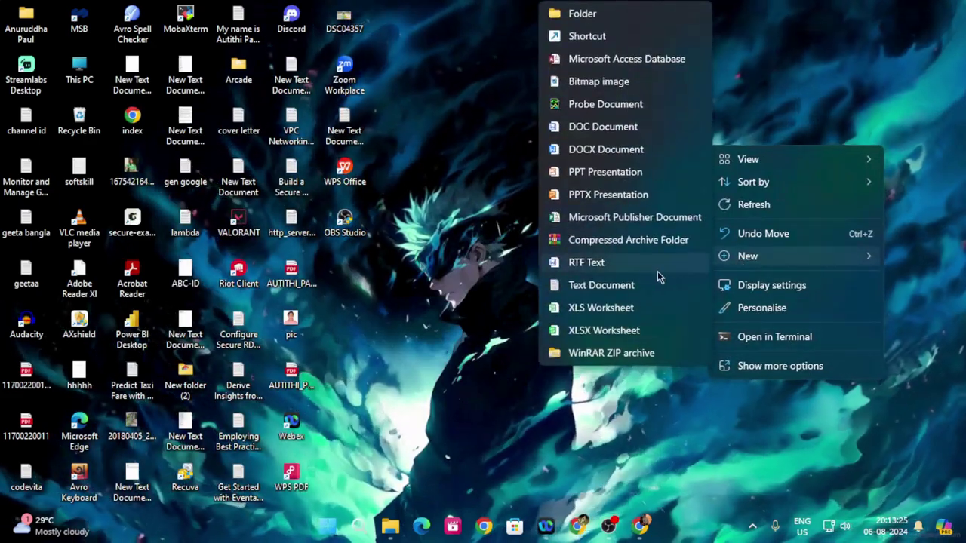
left_click(614, 284)
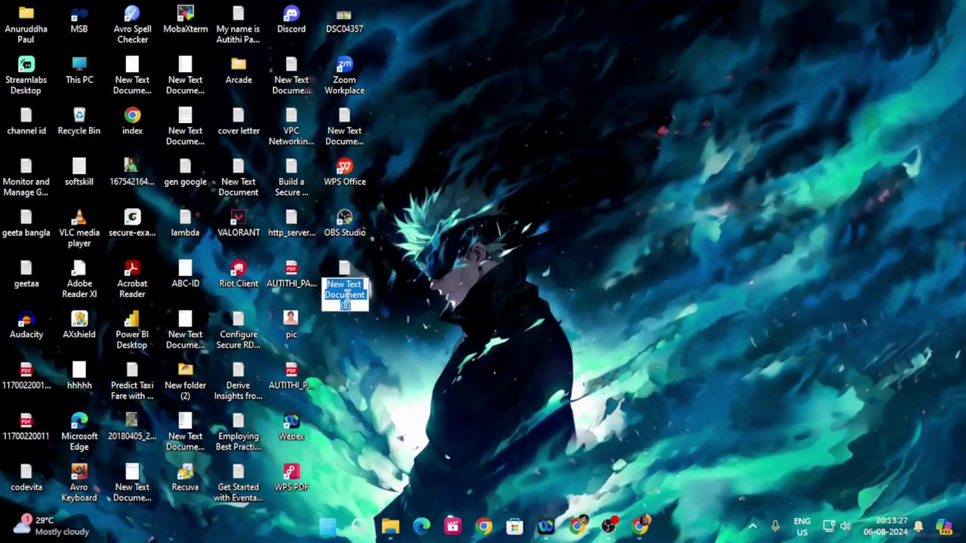
double_click(345, 296)
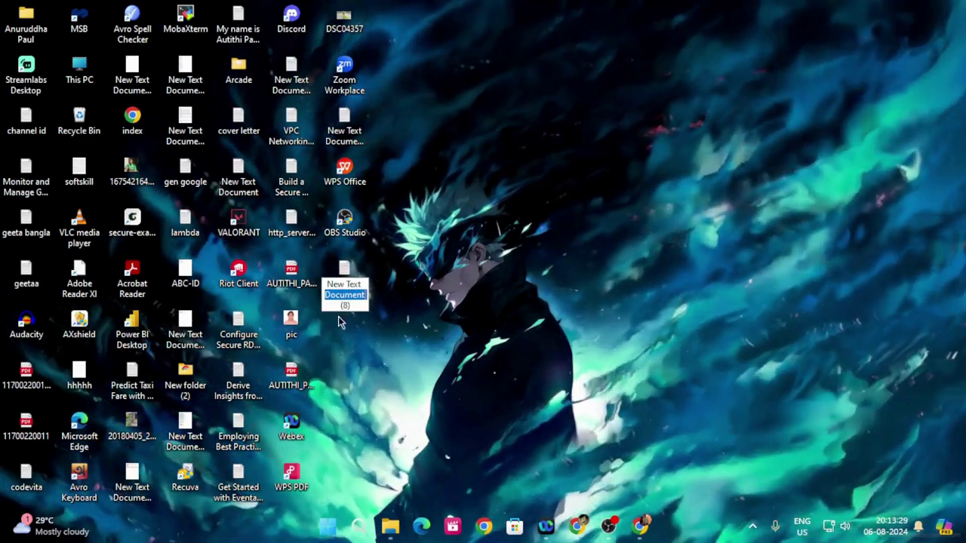
key("Return")
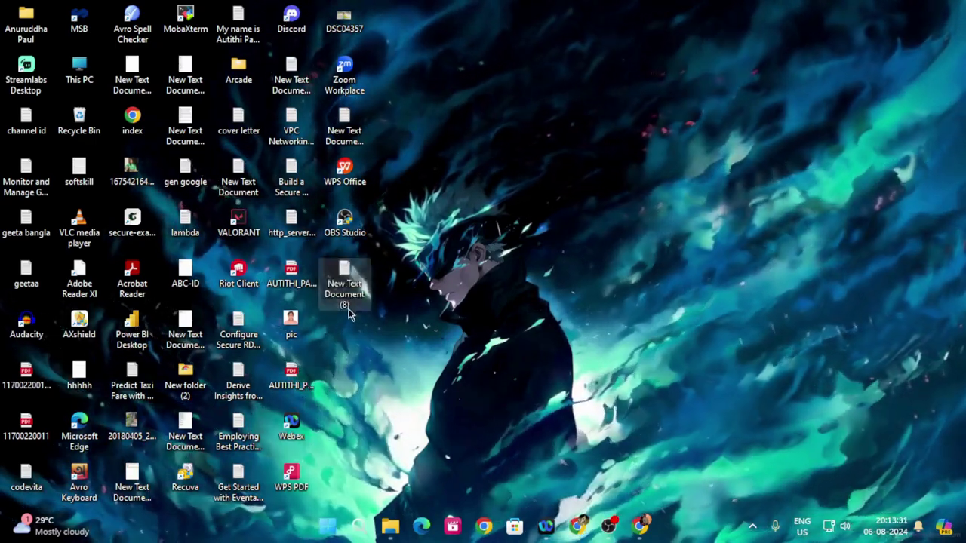
double_click(353, 311)
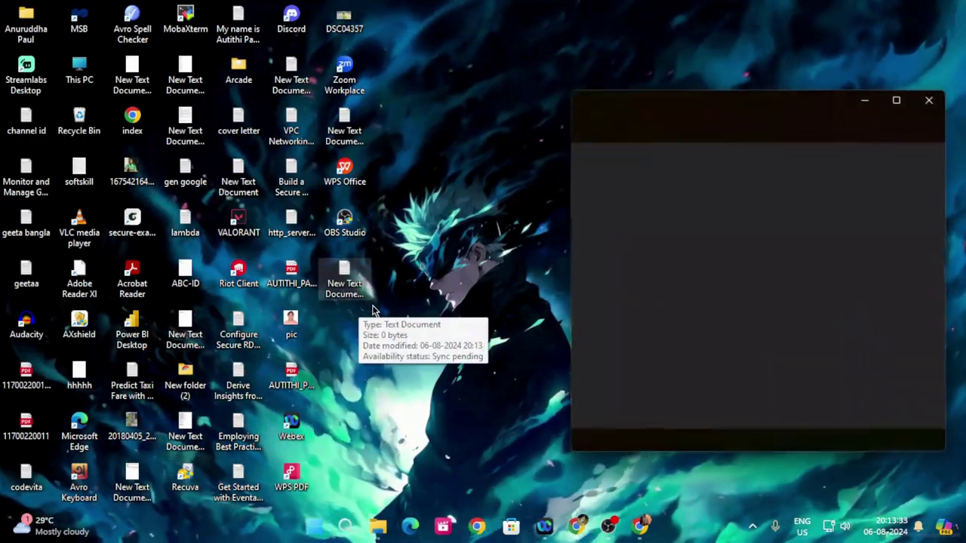
Step: Switch to the browser's sqlserver-lab console page and generate a new Windows password for the default username
mouse_move(556, 520)
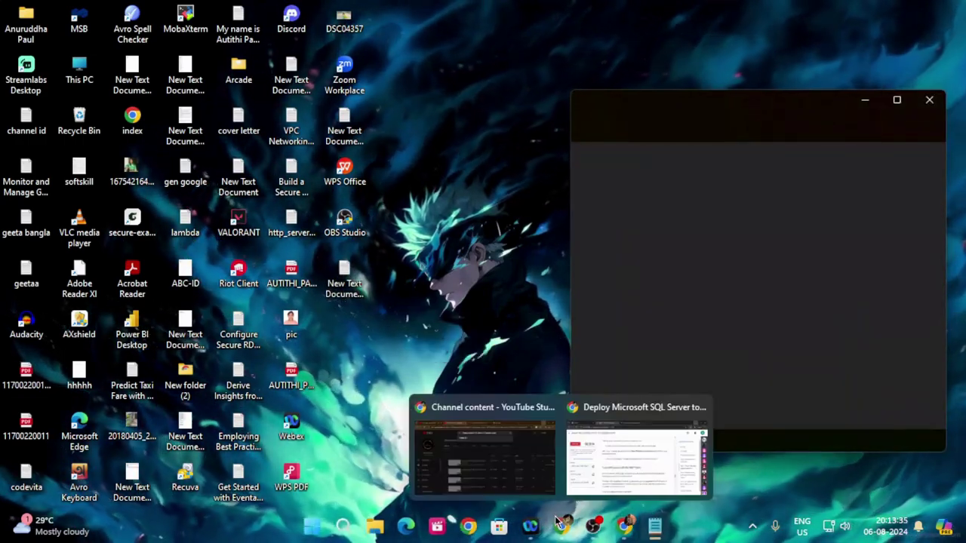
left_click(591, 490)
scroll(474, 286, "up", 2)
left_click(434, 8)
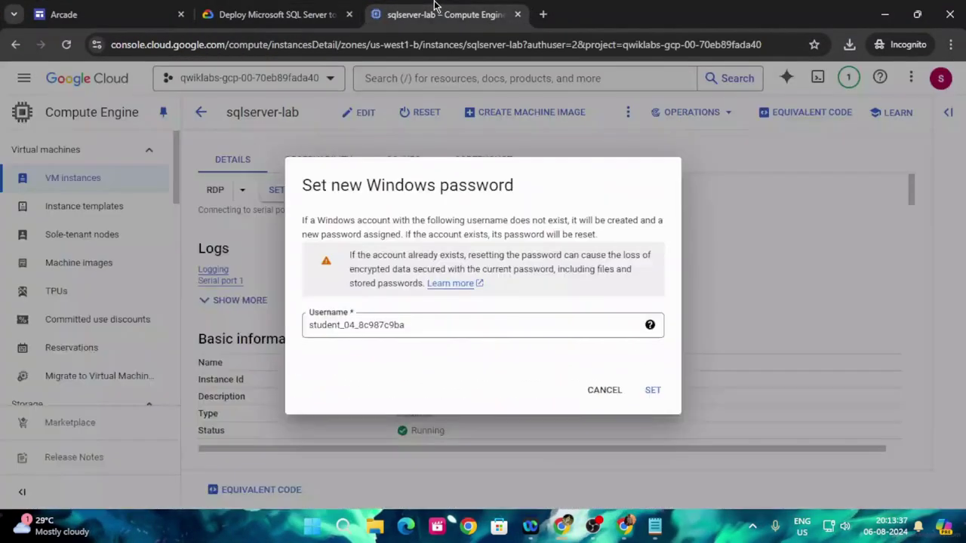
left_click(657, 402)
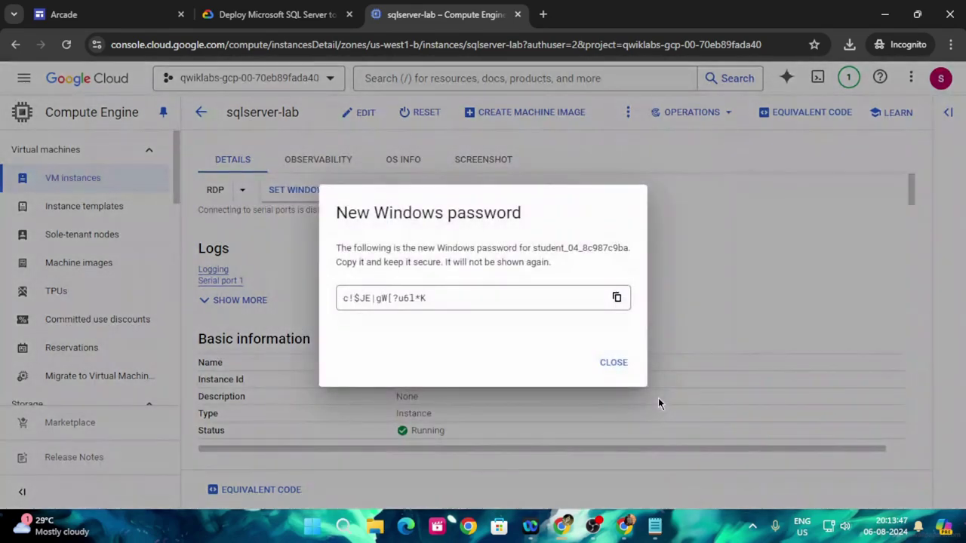
Step: Copy the generated Windows password into the new text document and close the password dialog in the console
left_click(616, 297)
left_click(652, 528)
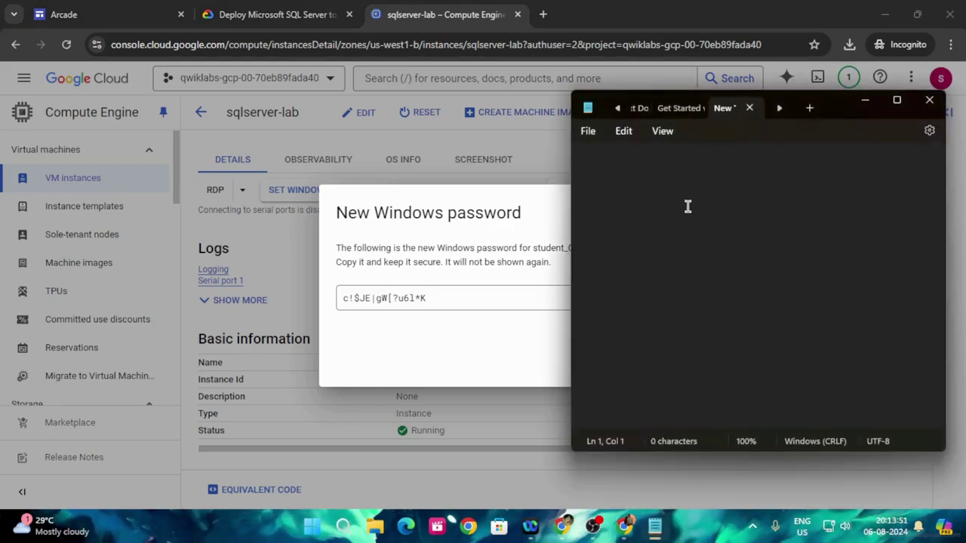
key("ctrl+v")
key("alt+Tab")
left_click(613, 363)
Step: Recheck the Task 2 instructions, reopen the Windows password setting for sqlserver-lab, and save the default username in the text document
left_click(277, 14)
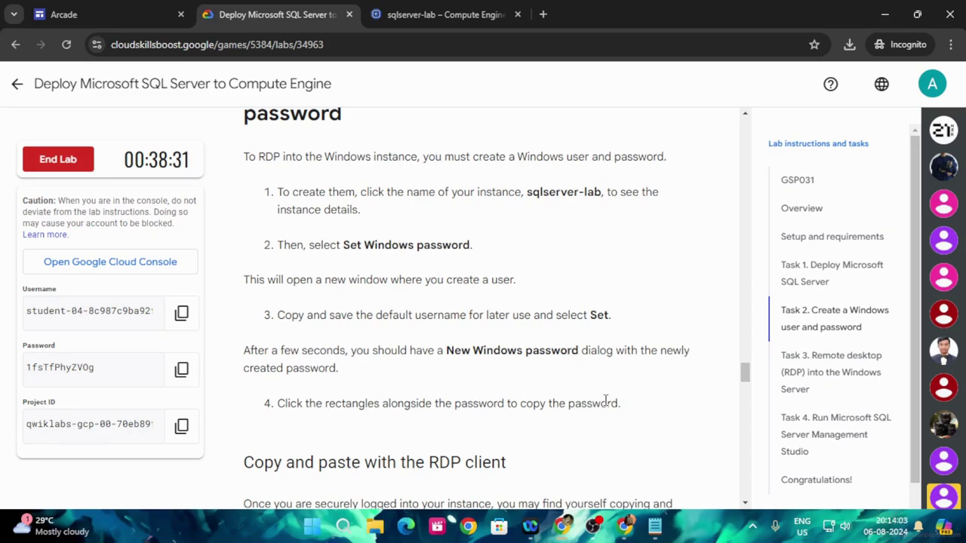
left_click(390, 13)
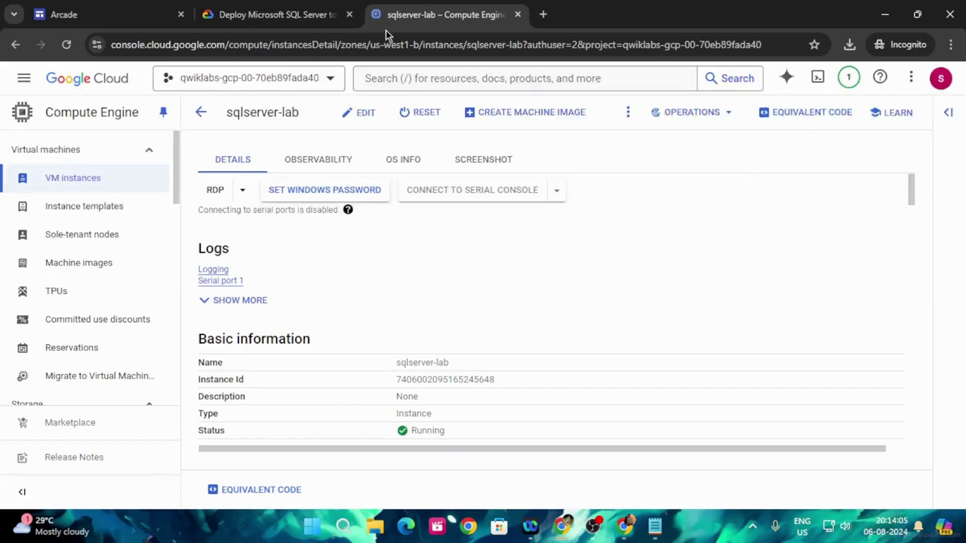
left_click(322, 189)
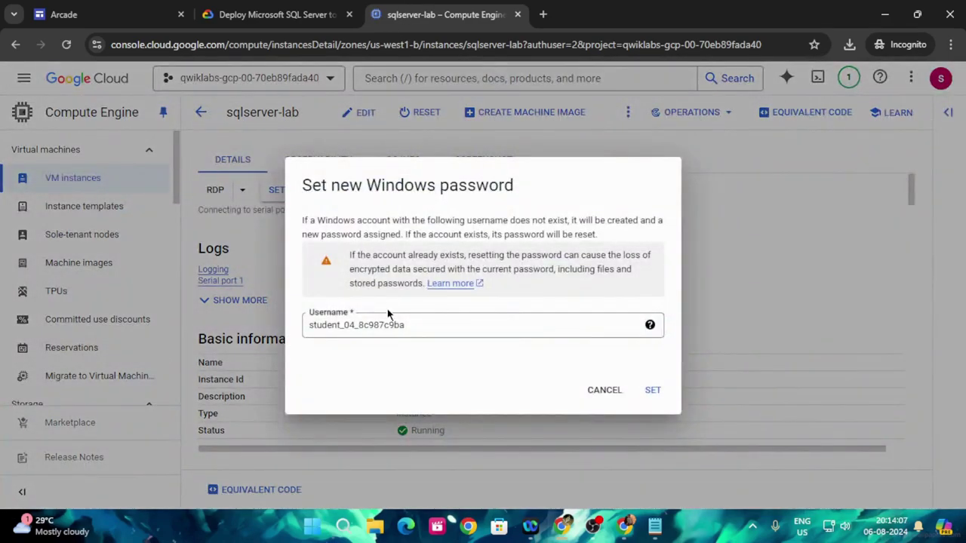
left_click_drag(444, 328, 287, 346)
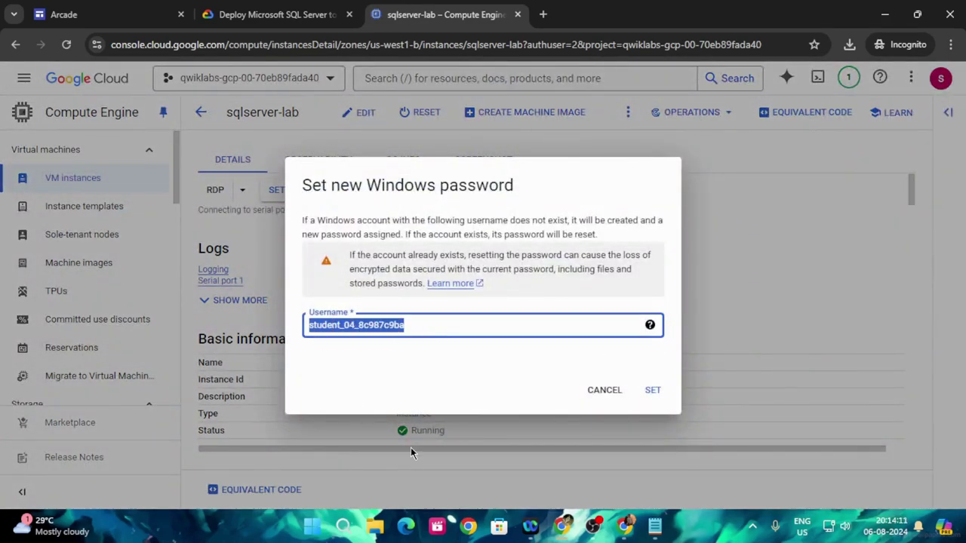
left_click(655, 526)
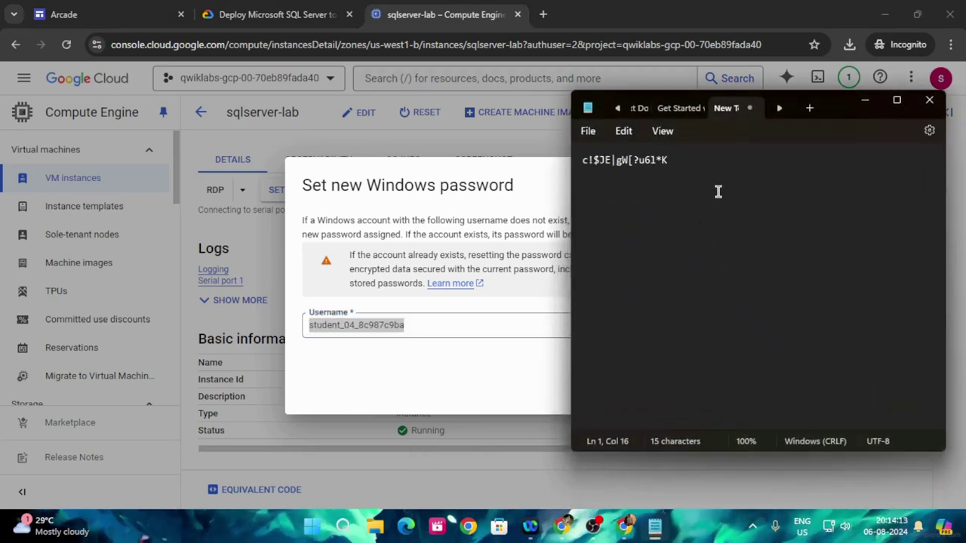
key("Return")
key("ctrl+v")
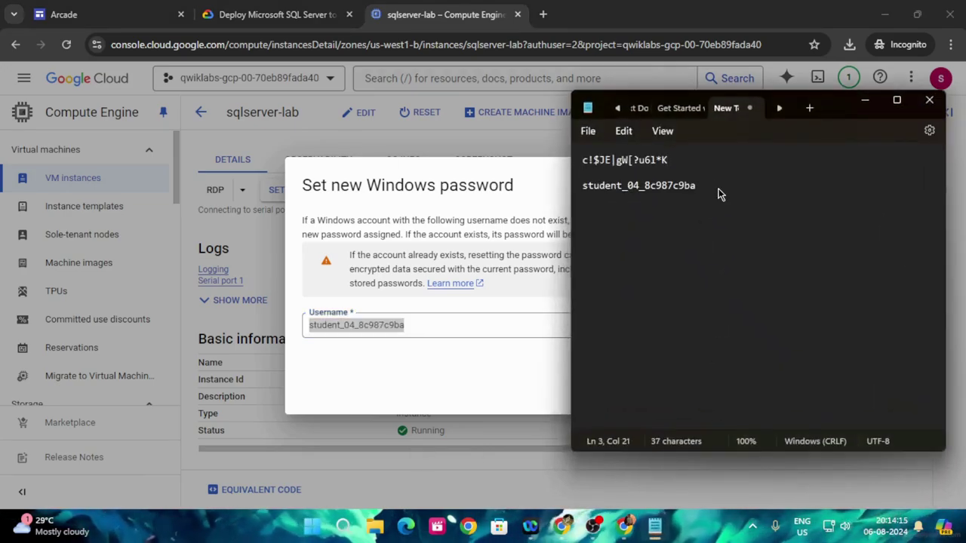
left_click(864, 100)
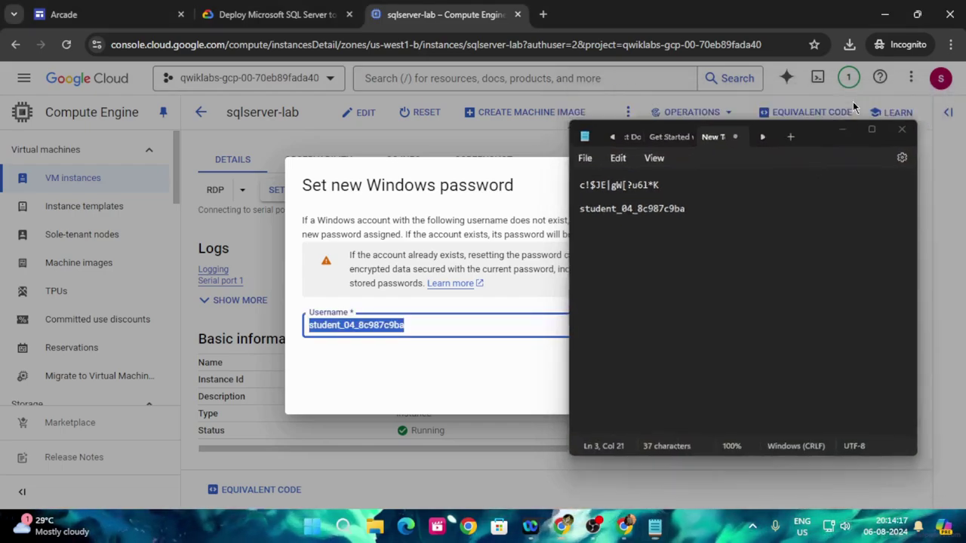
Step: Generate another Windows password for the default username and paste it into the text document below the username
left_click(649, 394)
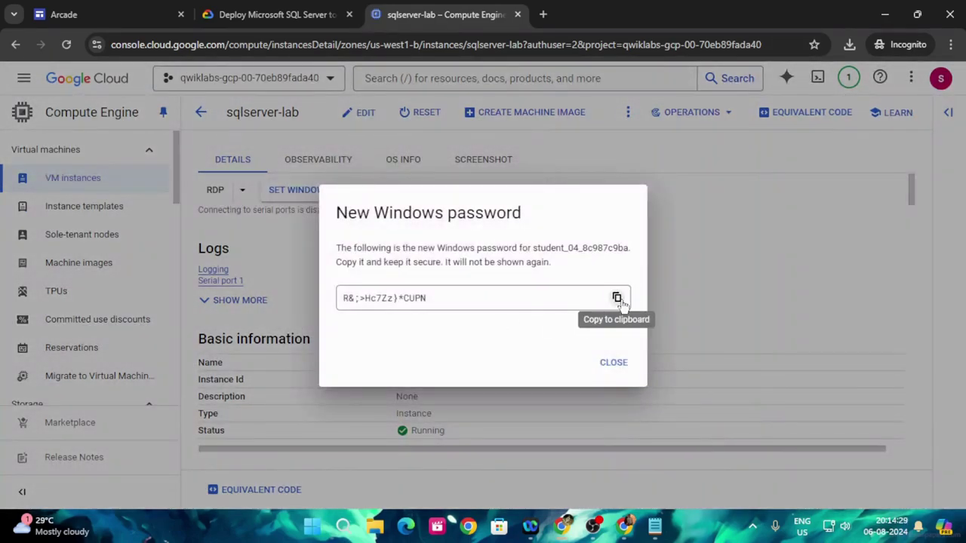
left_click(616, 298)
left_click(654, 526)
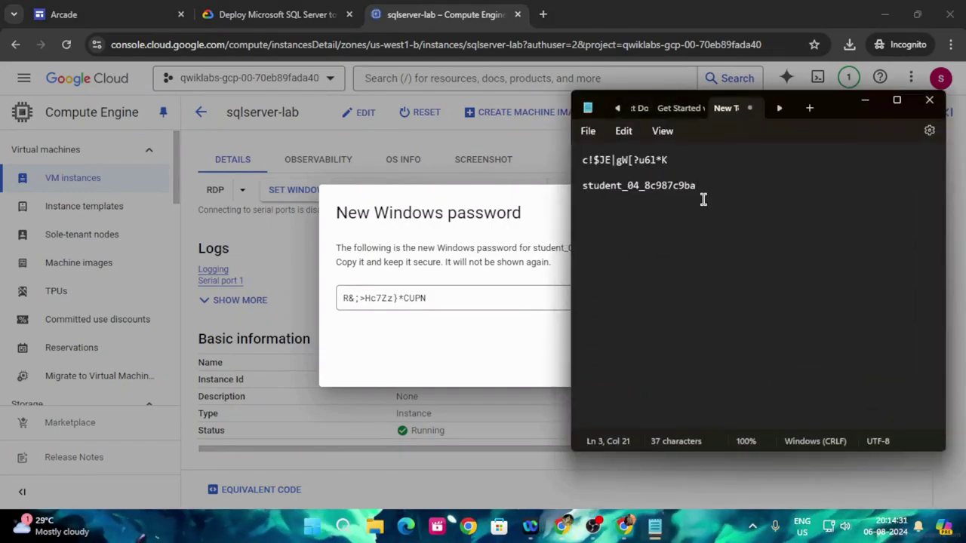
key("ctrl+v")
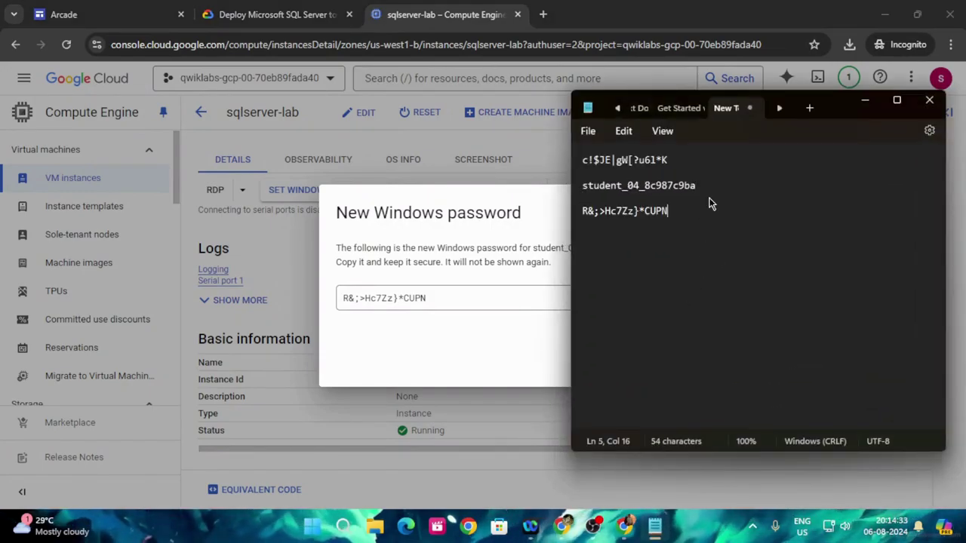
Step: Delete the outdated first password from the text document and close the New Windows password dialog
left_click(581, 160)
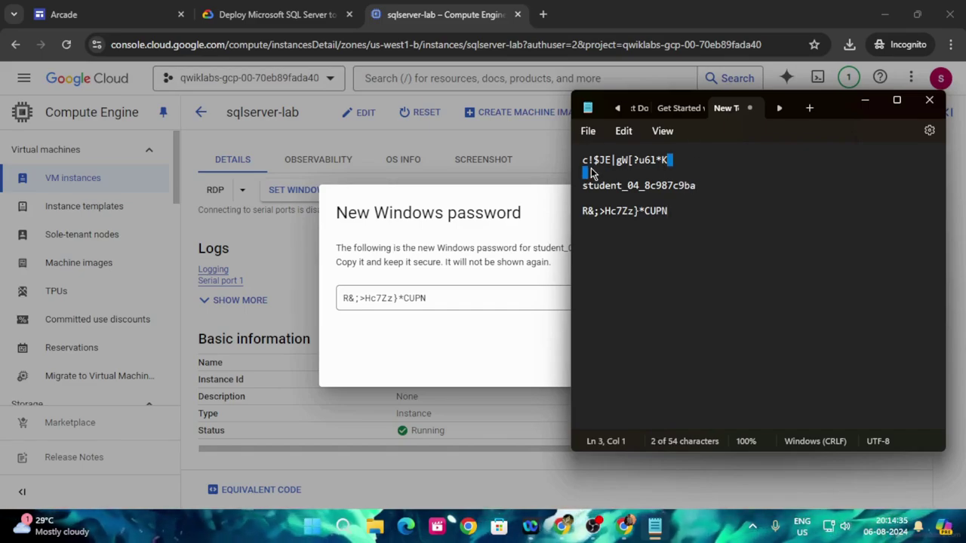
key("shift+End")
key("BackSpace")
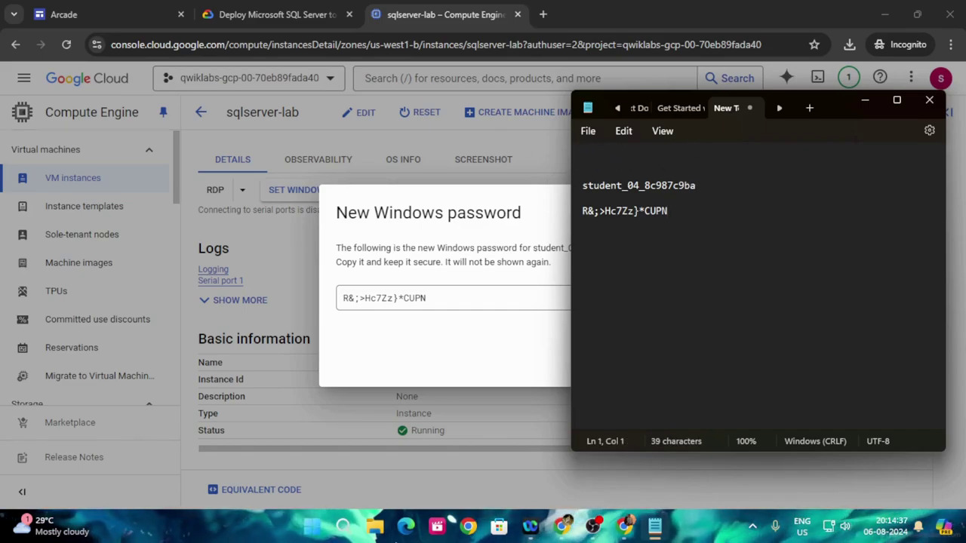
key("alt+Tab")
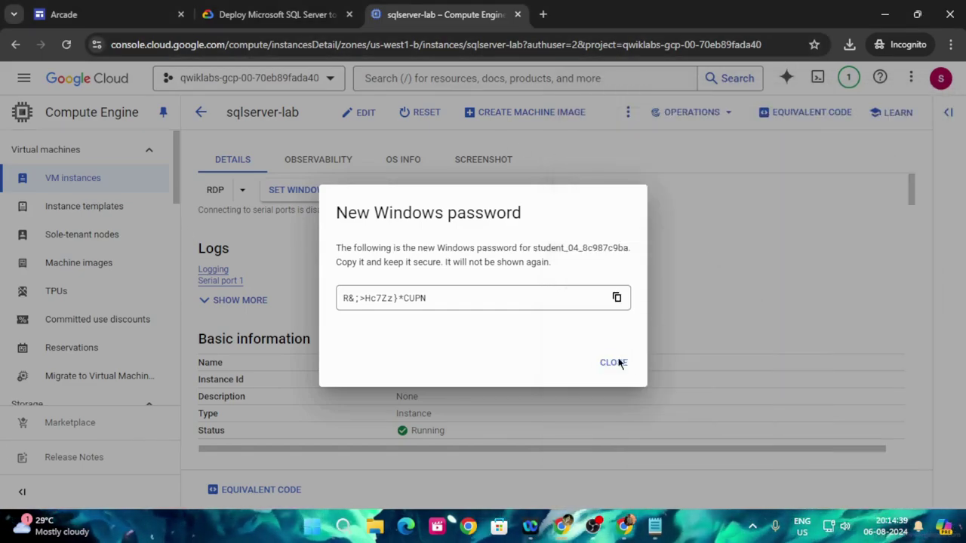
left_click(617, 360)
Step: Check the lab progress for the Create a Windows user and password objective and skim the Task 3 and Task 4 instructions
left_click(276, 15)
scroll(551, 270, "down", 3)
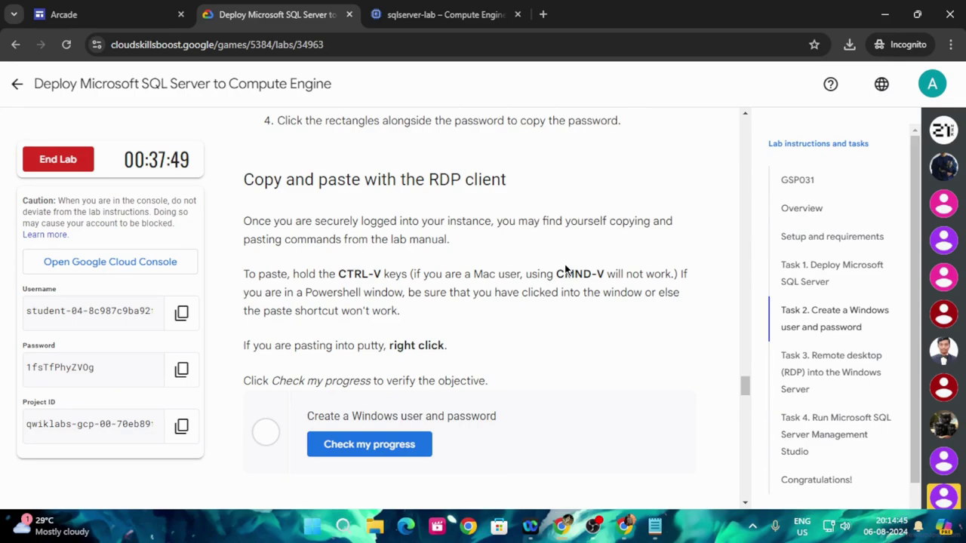
left_click(410, 444)
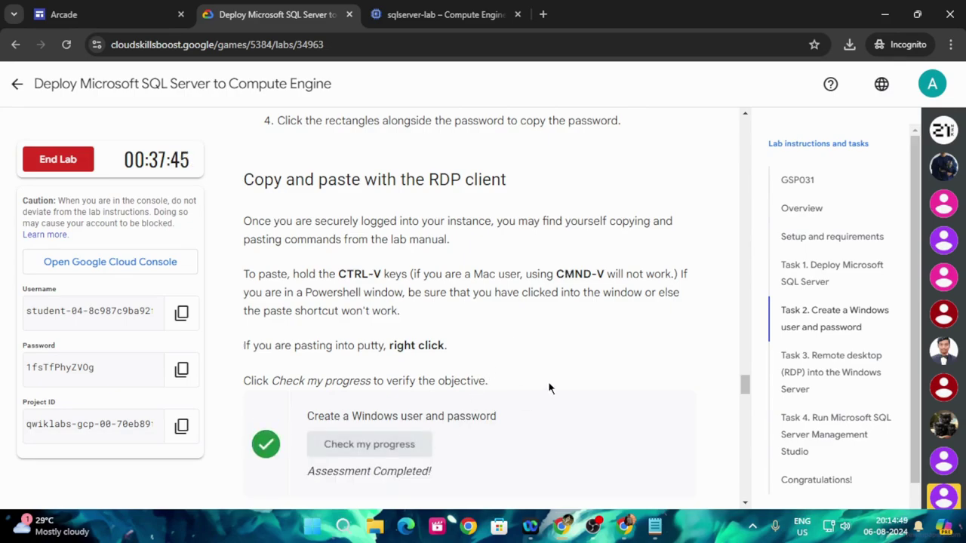
scroll(547, 385, "down", 5)
scroll(547, 384, "down", 2)
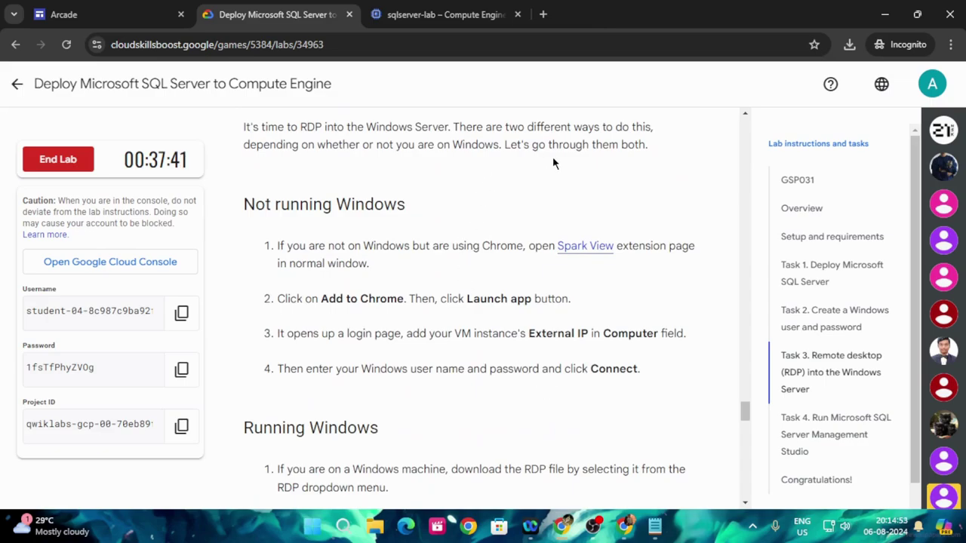
scroll(497, 209, "down", 3)
scroll(497, 209, "down", 7)
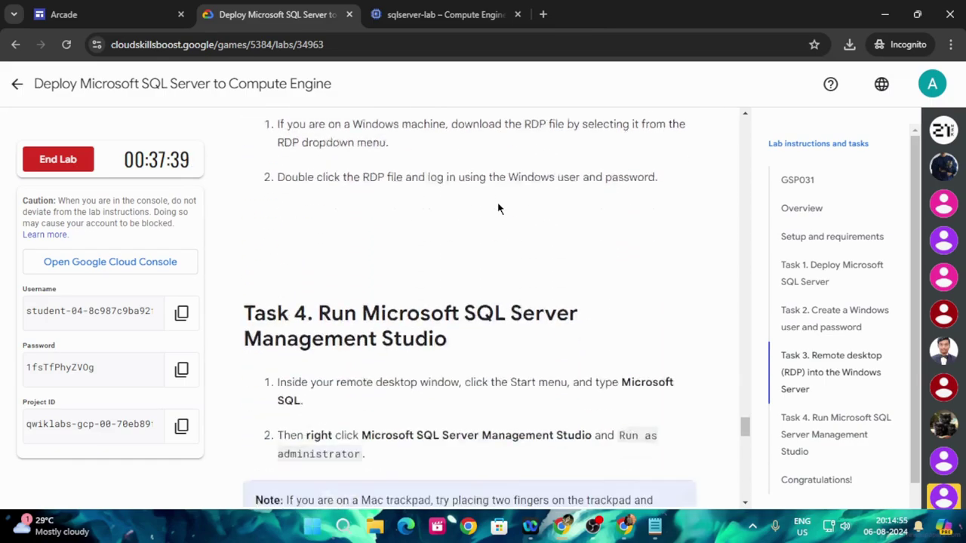
scroll(496, 209, "up", 4)
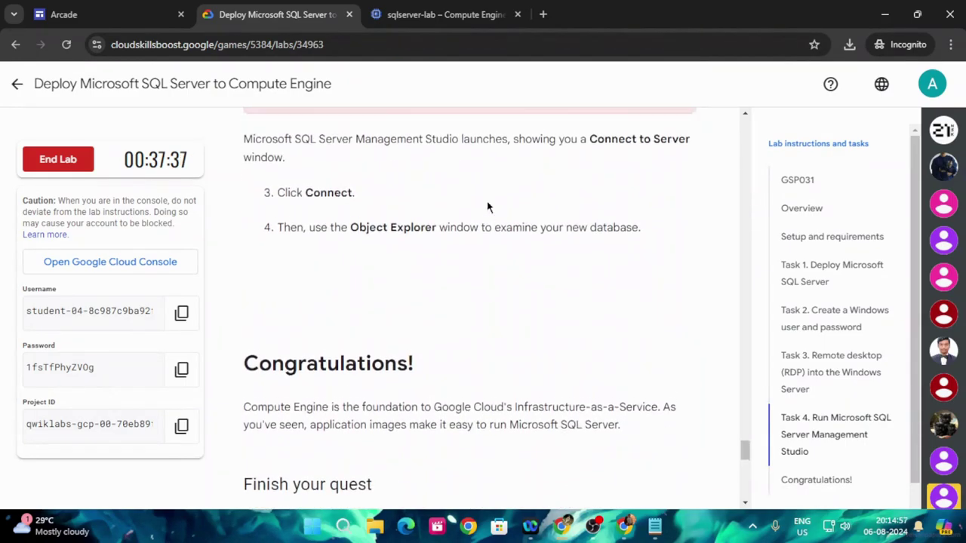
Step: Reopen the Deploy Microsoft SQL Server lab from The Arcade Trivia August Week 1 module and end the lab
left_click(17, 84)
scroll(598, 316, "down", 10)
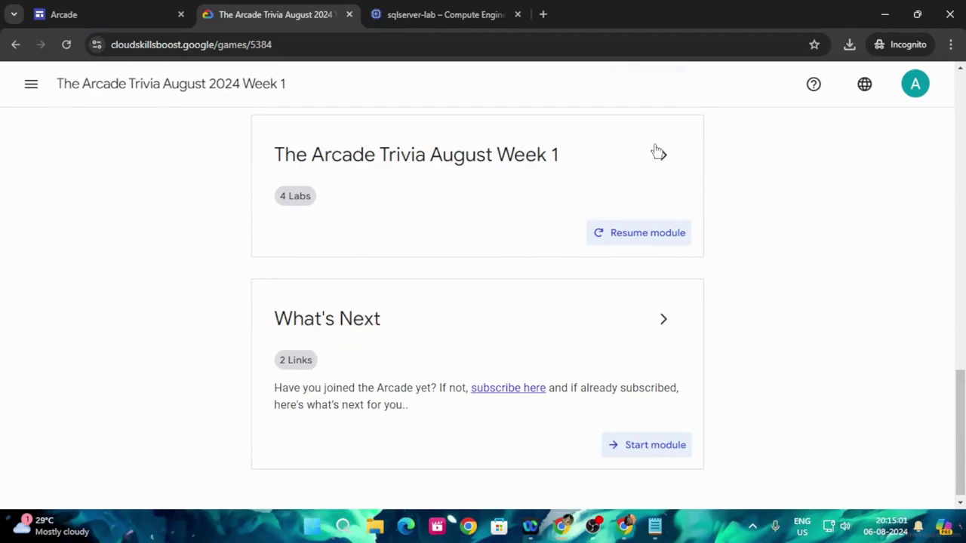
left_click(655, 149)
scroll(213, 325, "down", 4)
left_click(413, 179)
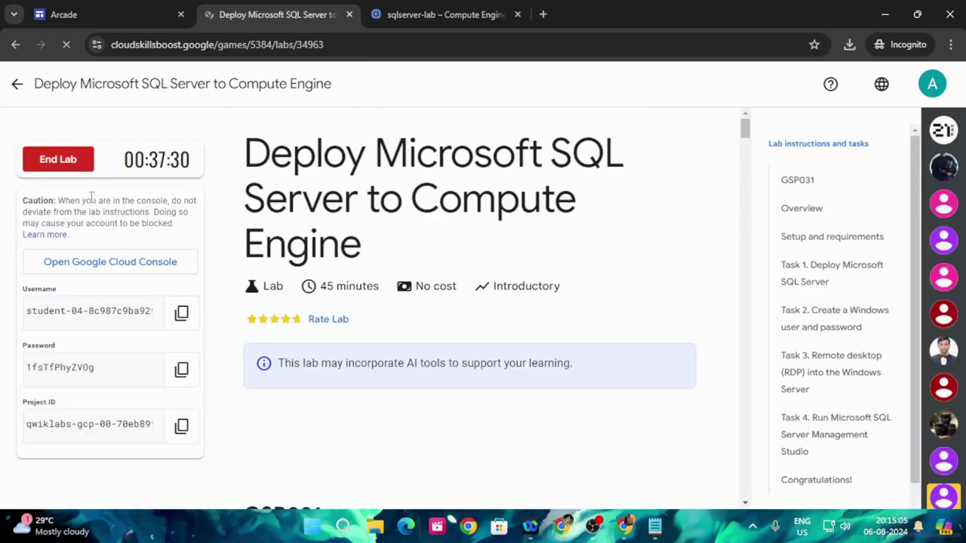
left_click(66, 171)
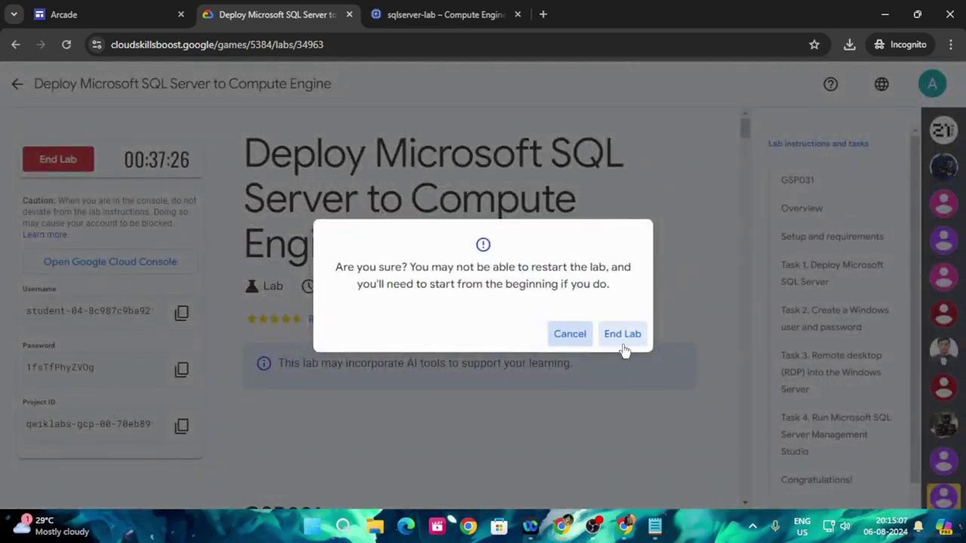
left_click(624, 345)
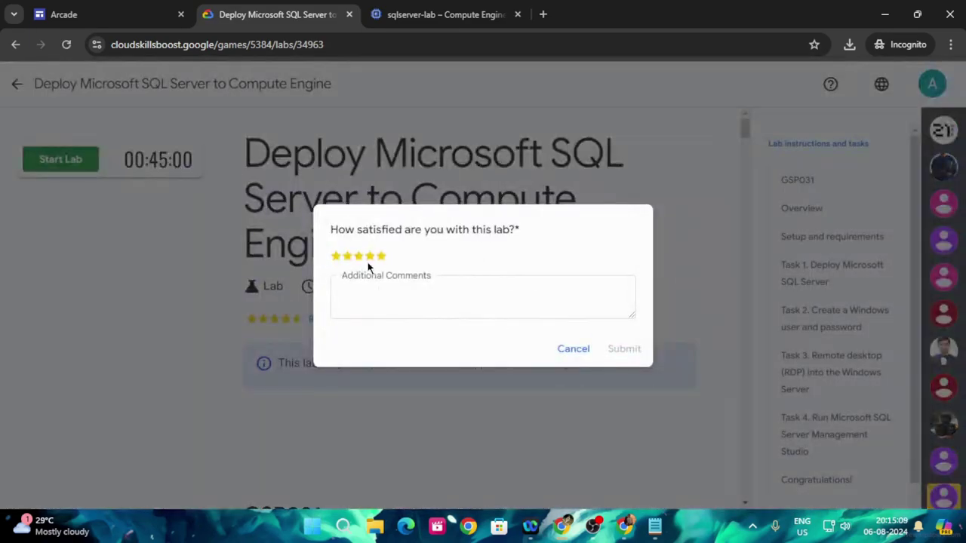